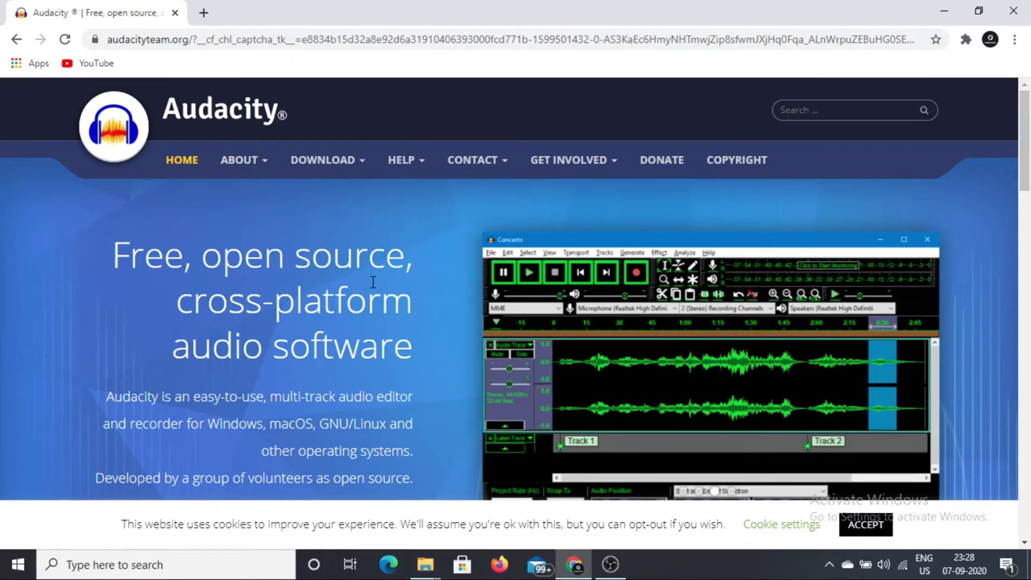
# Step: Open the Windows download page on the Audacity website and locate the recommended Audacity 2.4.2 installer link
pyautogui.moveTo(327, 170)
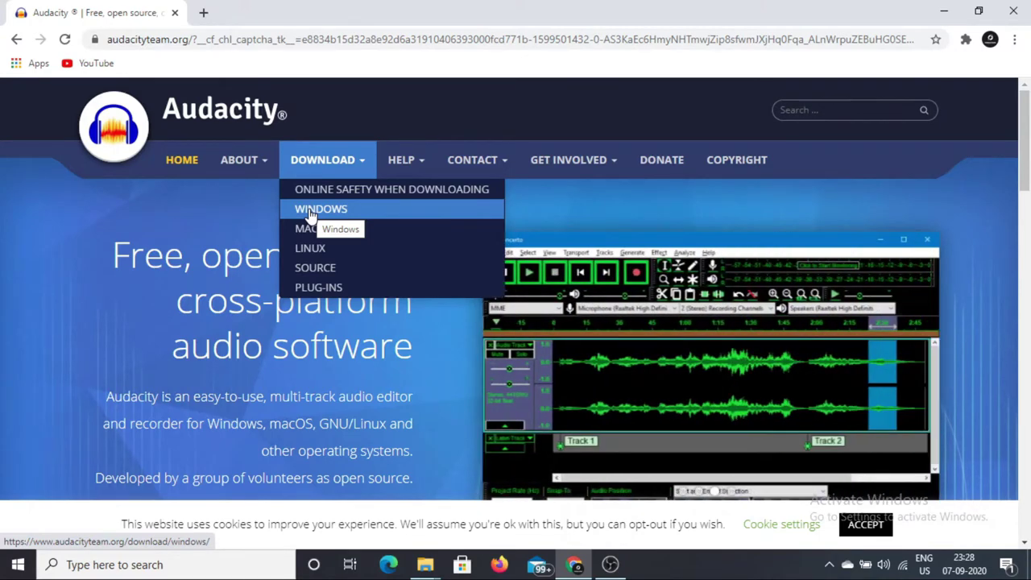
pyautogui.click(311, 215)
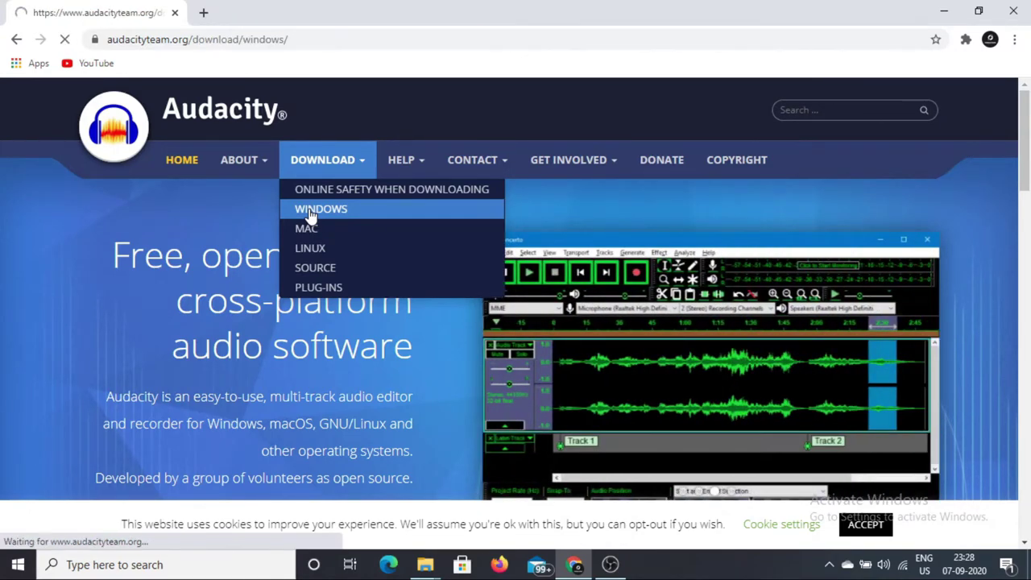
pyautogui.scroll(-3, 475, 337)
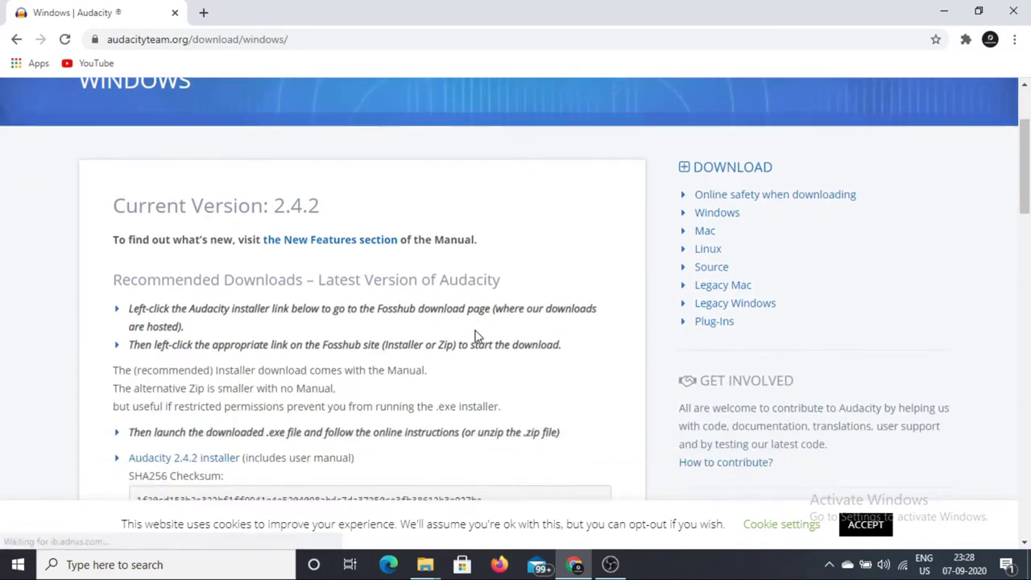
pyautogui.scroll(-1, 476, 337)
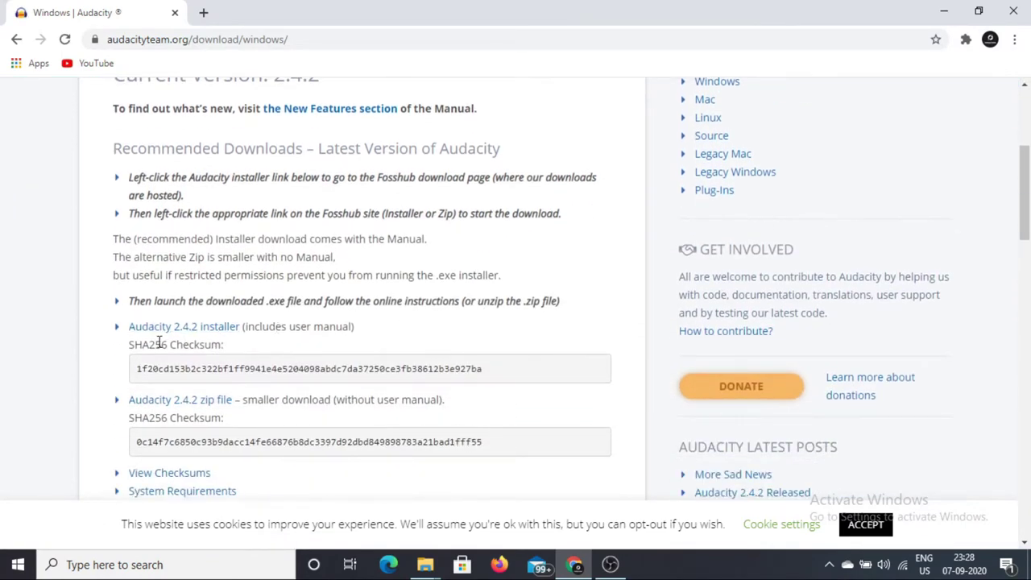
# Step: Run the audacity-win-2.3.3 installer from its desktop shortcut and allow the file to run
pyautogui.click(945, 10)
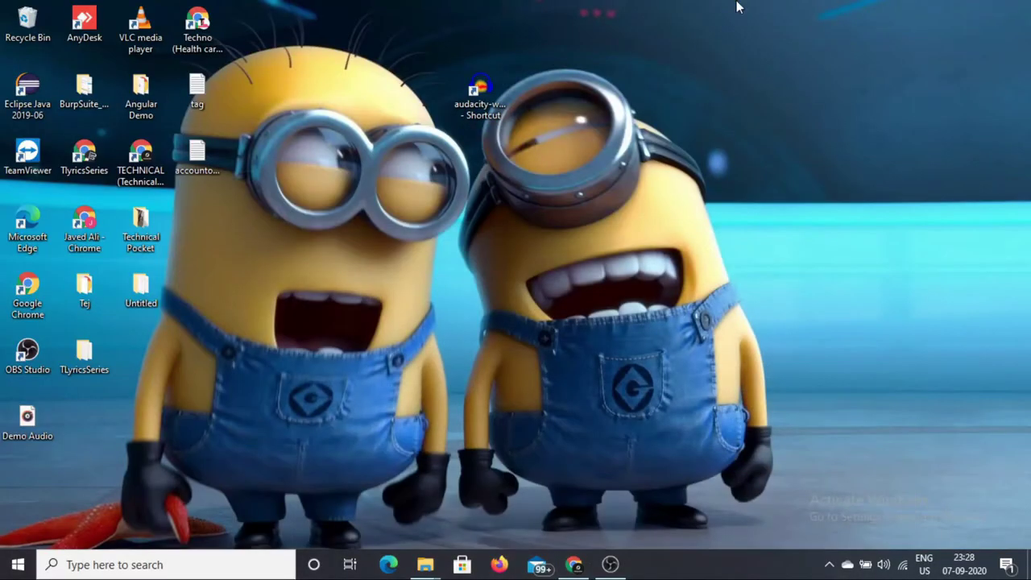
pyautogui.click(492, 92)
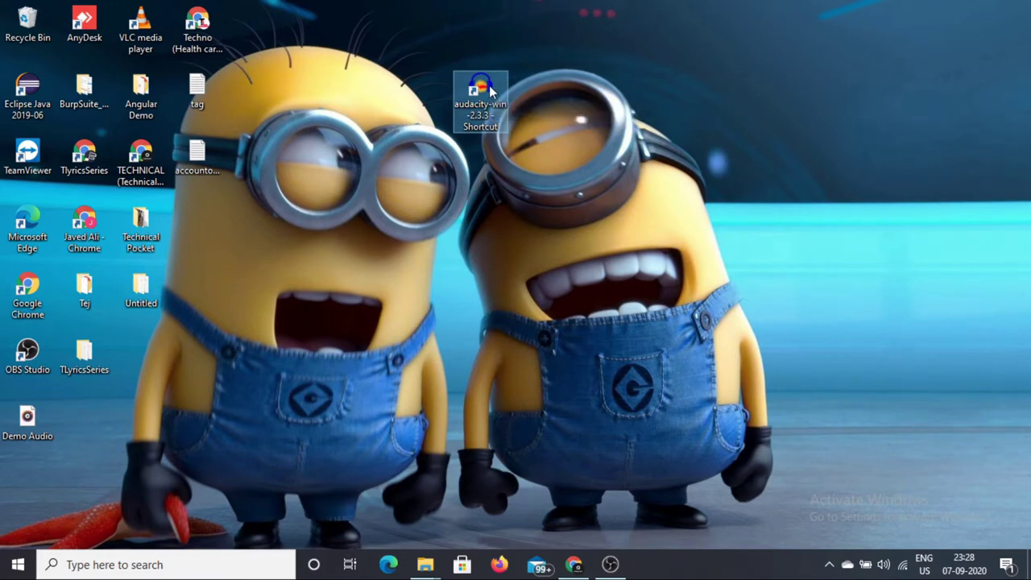
pyautogui.rightClick(489, 87)
pyautogui.click(526, 96)
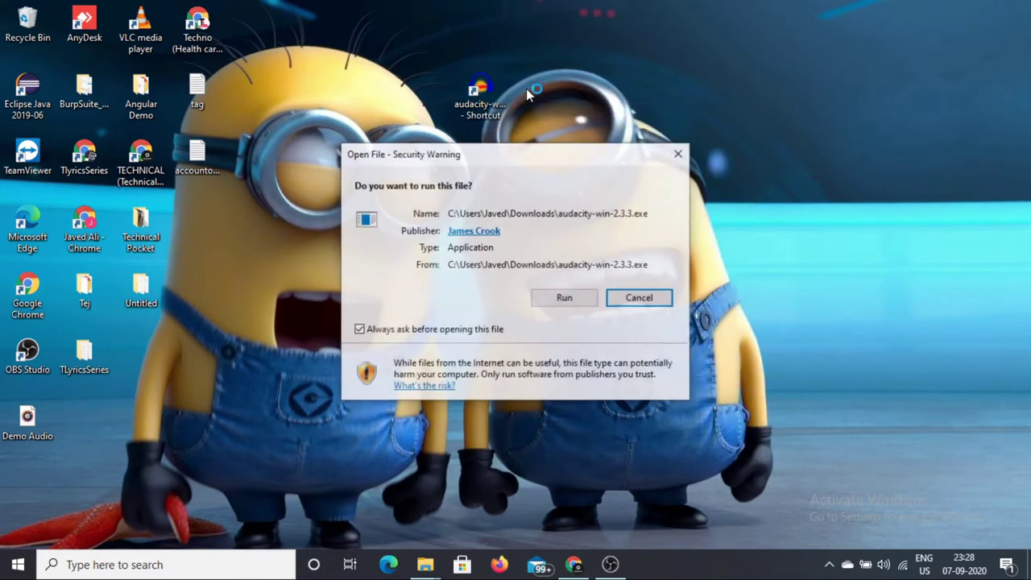
pyautogui.click(566, 299)
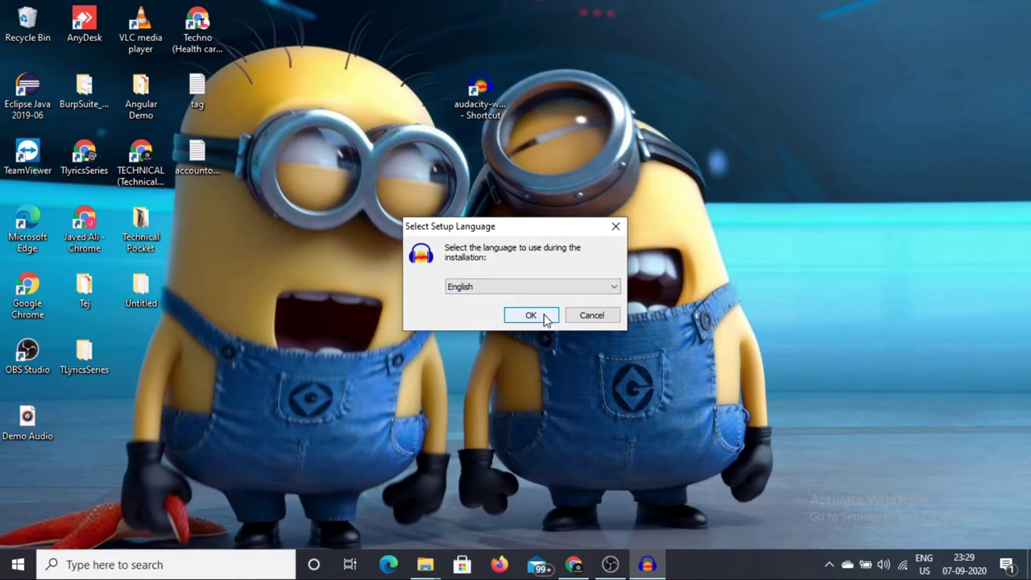
# Step: Install Audacity 2.3.3 in English to C:\Program Files (x86)\Audacity with a desktop shortcut, leaving the preferences unreset
pyautogui.click(545, 316)
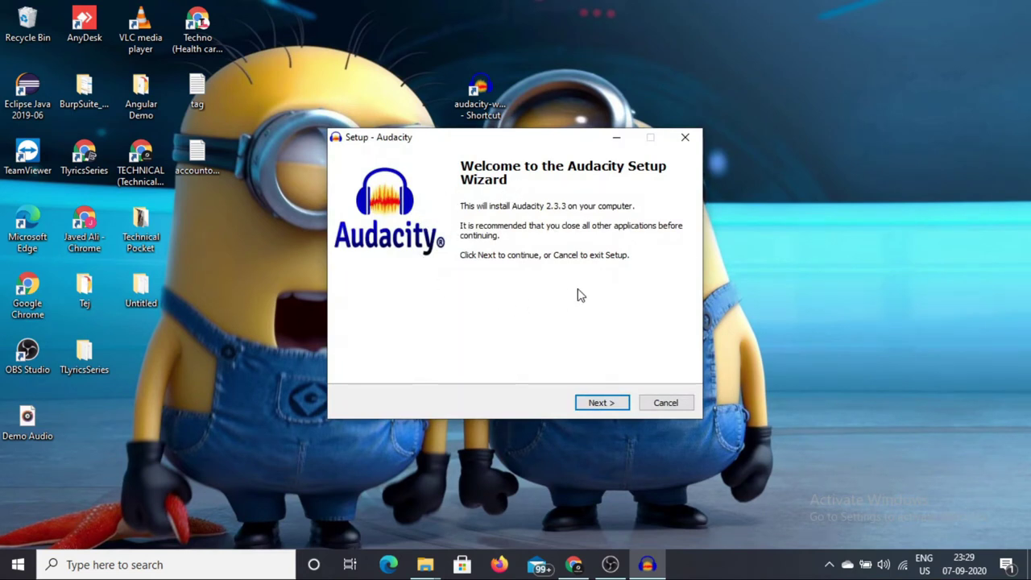
pyautogui.click(600, 403)
pyautogui.click(600, 403)
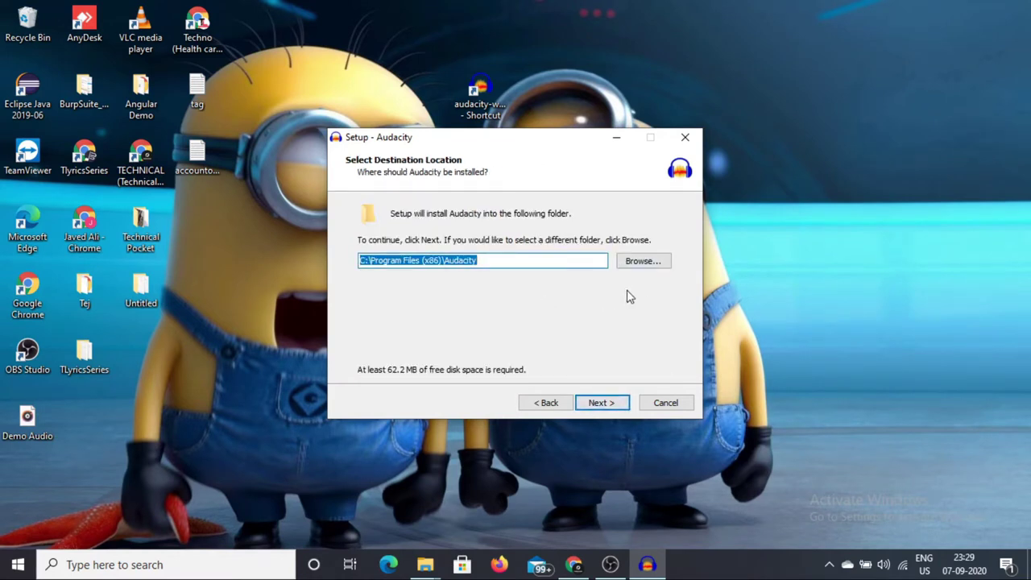
pyautogui.click(609, 408)
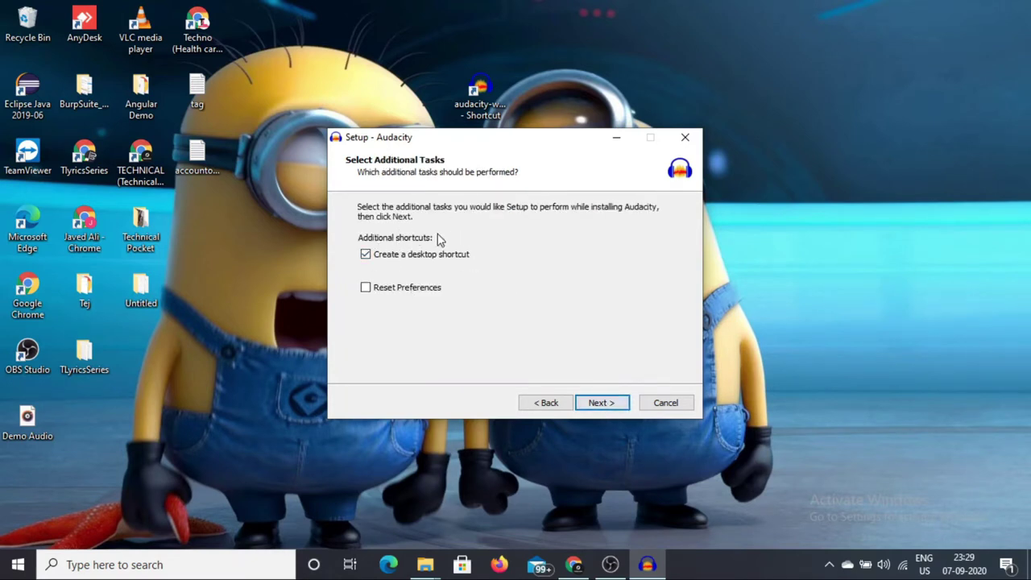
pyautogui.click(600, 410)
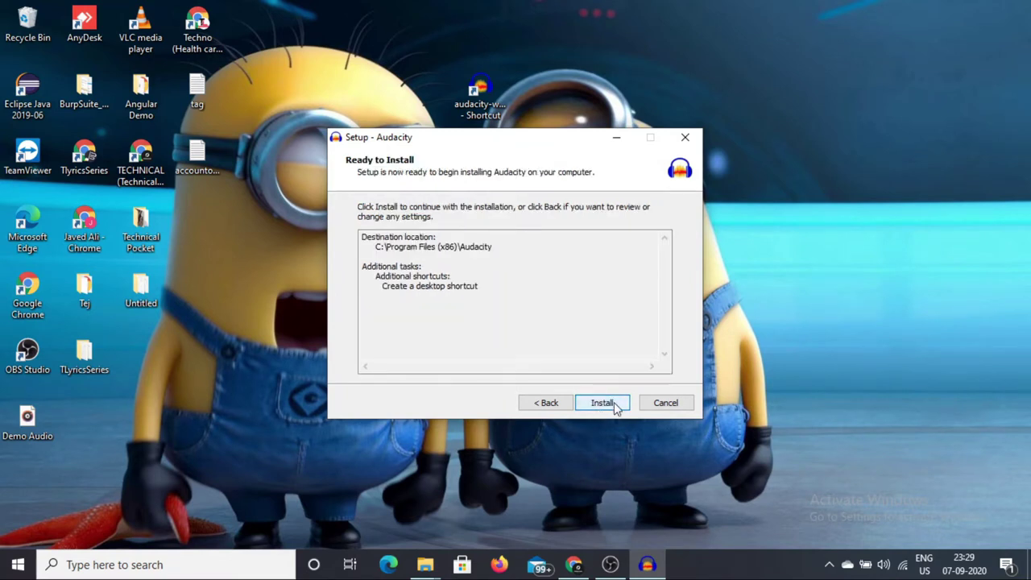
pyautogui.click(611, 404)
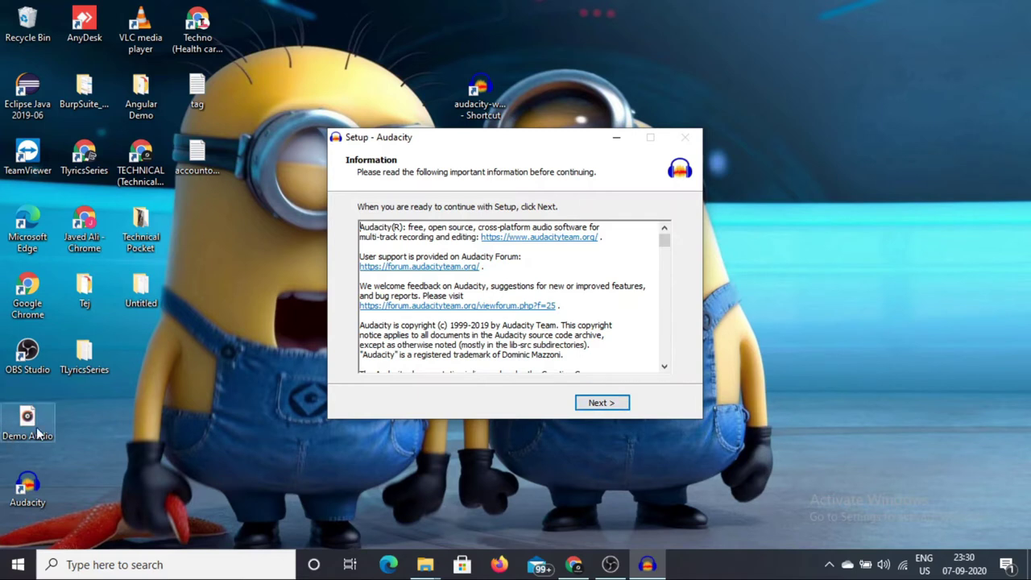
# Step: Finish the setup wizard with Audacity set to launch, and dismiss the welcome window
pyautogui.moveTo(27, 424); pyautogui.dragTo(108, 419)
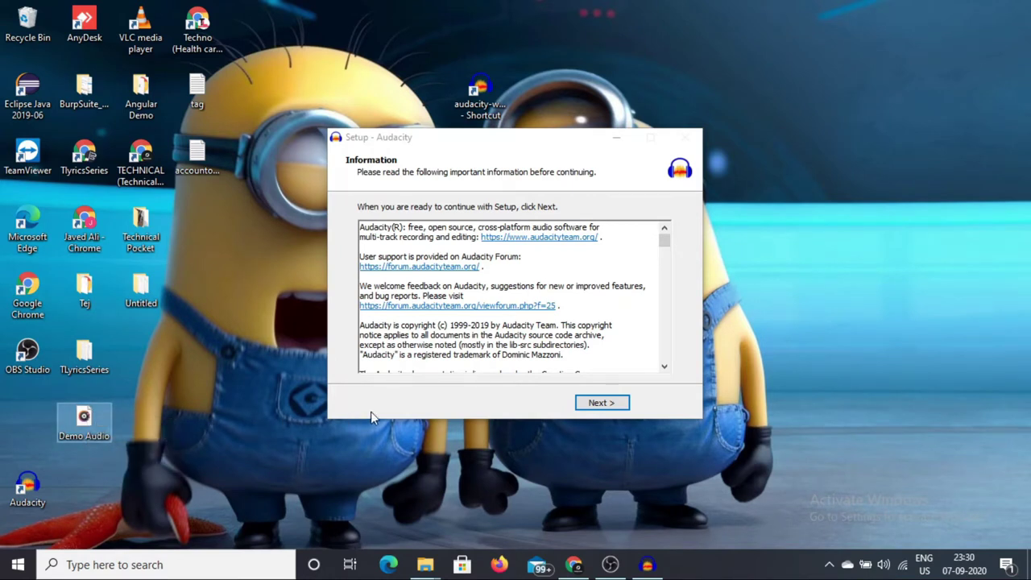
pyautogui.click(611, 403)
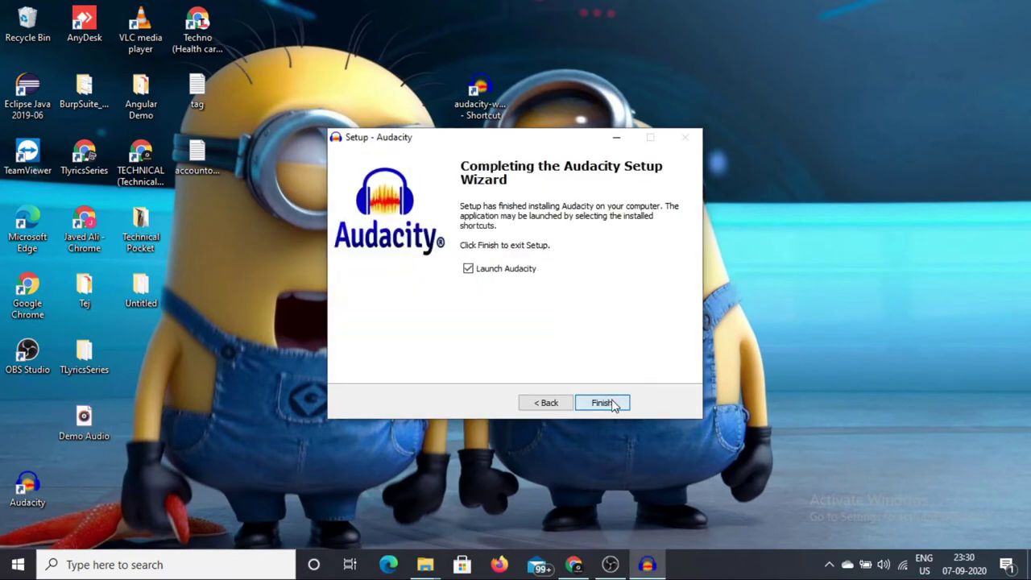
pyautogui.click(602, 402)
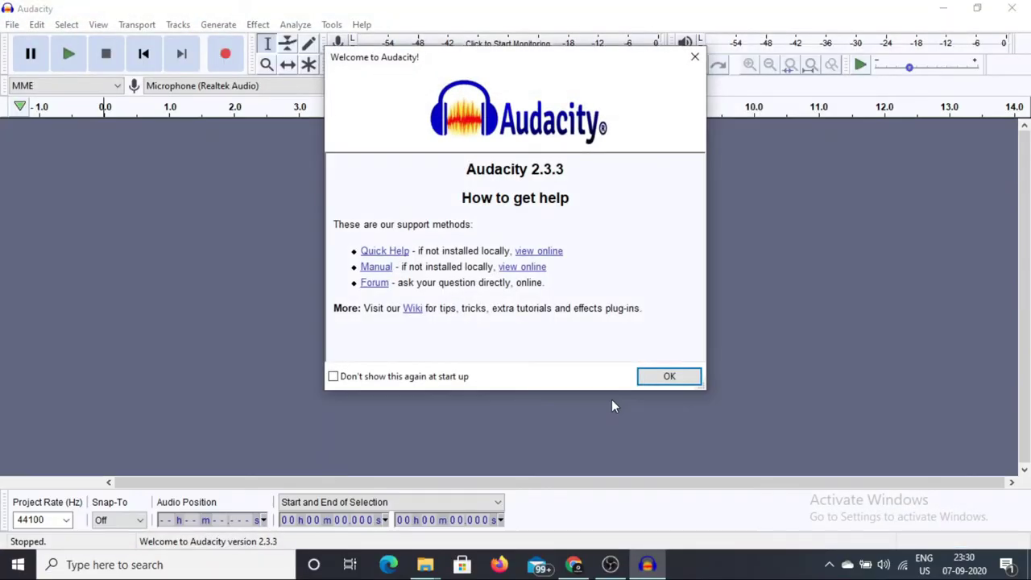
pyautogui.click(668, 375)
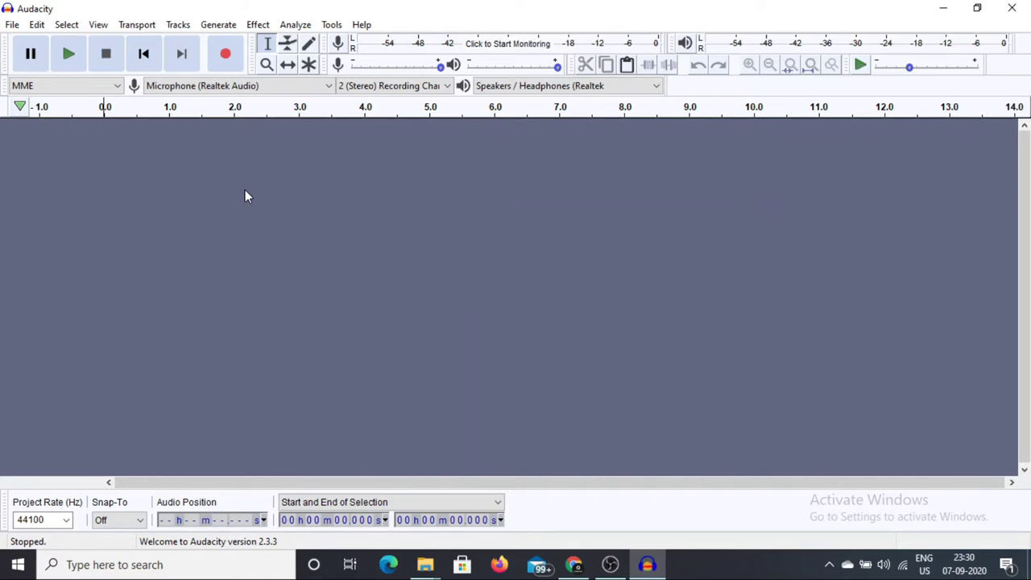
pyautogui.click(12, 25)
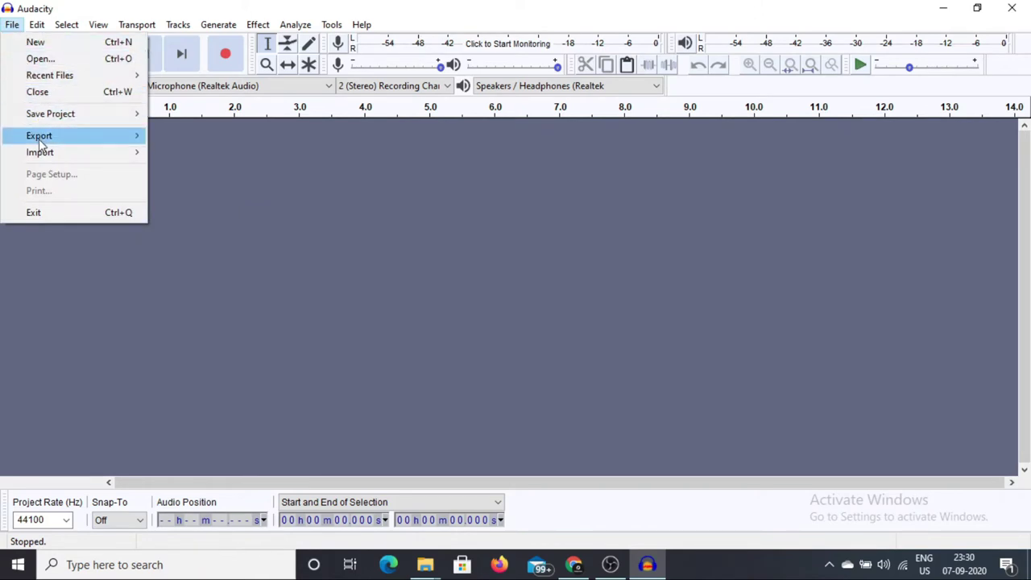
pyautogui.moveTo(40, 152)
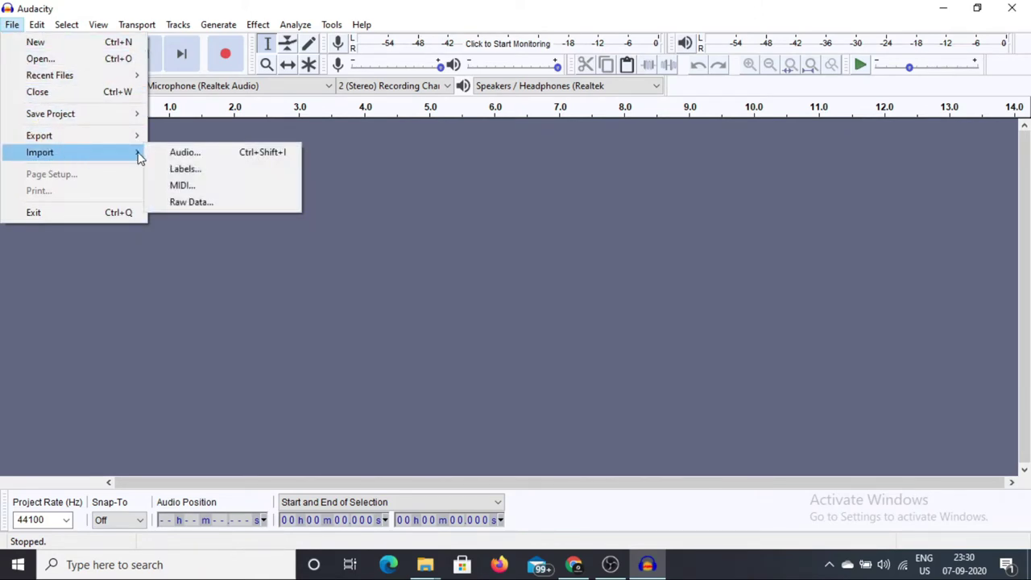
pyautogui.click(196, 154)
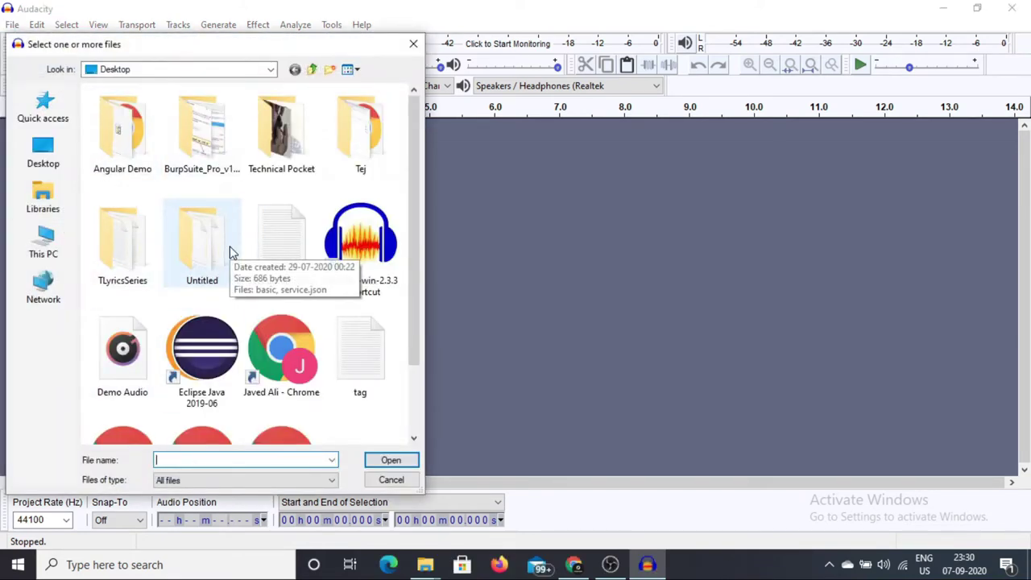
pyautogui.click(386, 478)
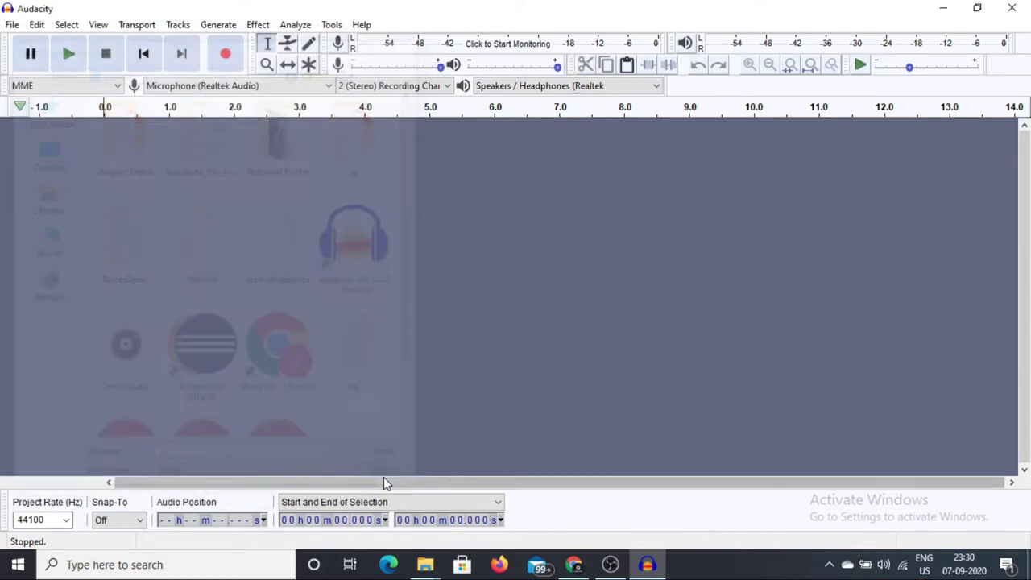
# Step: Import the Demo Audio file from the desktop into the empty Audacity project
pyautogui.click(944, 9)
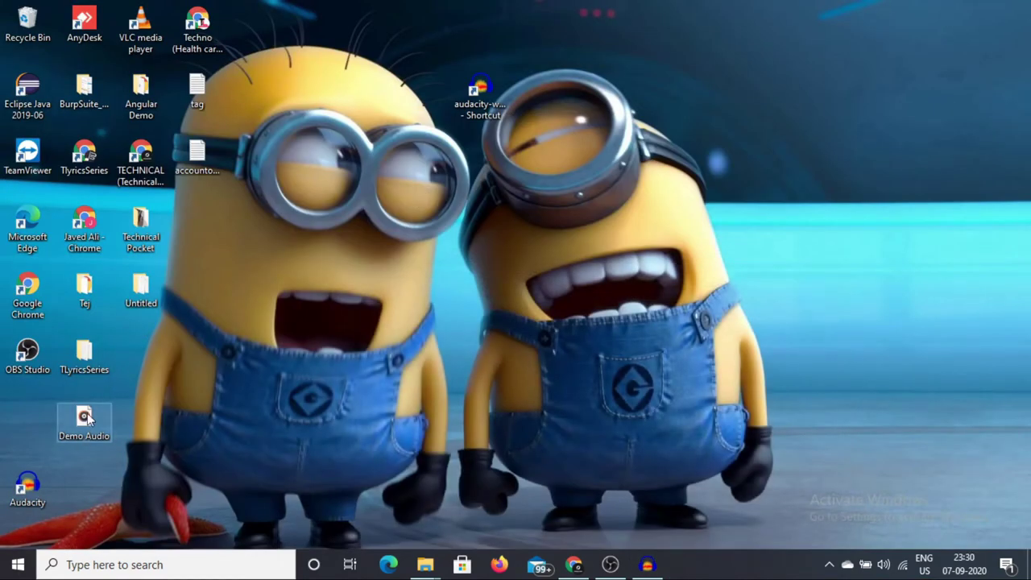
pyautogui.moveTo(87, 413); pyautogui.dragTo(442, 231)
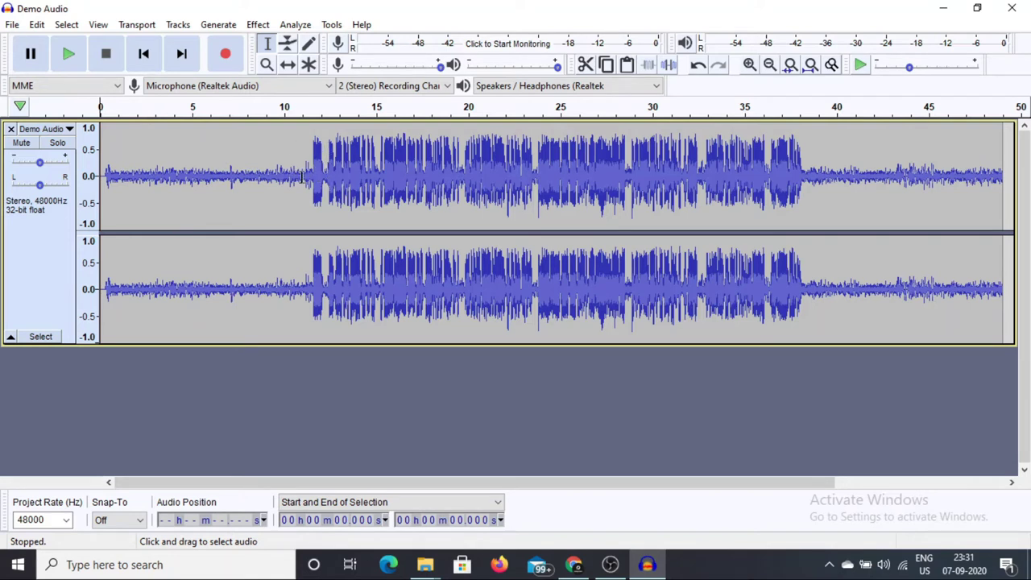
# Step: Highlight the quiet opening of the Demo Audio track, from about 1.2 to 10.9 s, to examine its background noise
pyautogui.moveTo(303, 176); pyautogui.dragTo(104, 177)
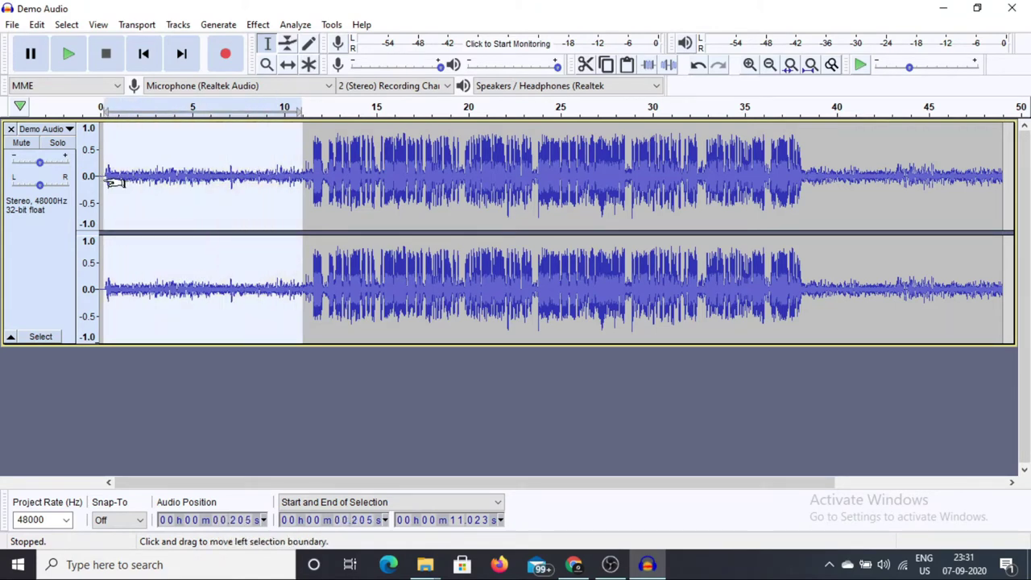
pyautogui.click(151, 207)
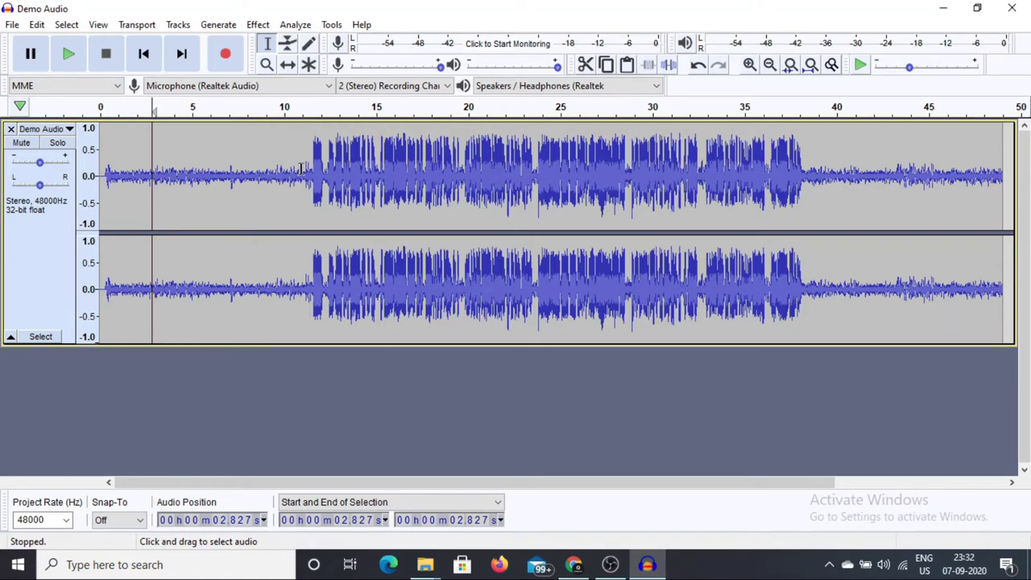
pyautogui.moveTo(300, 169); pyautogui.dragTo(121, 186)
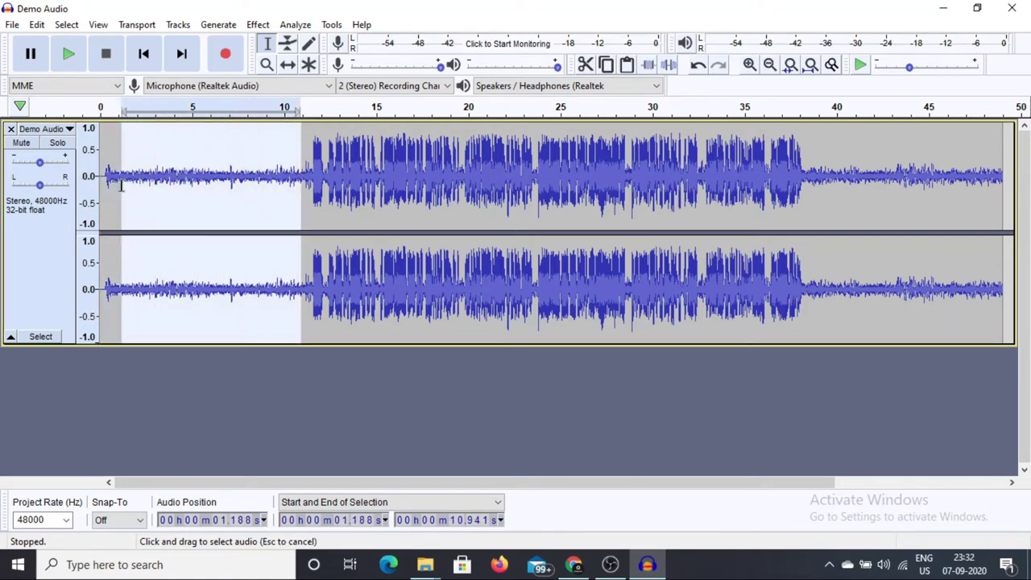
# Step: Select the loud section of the track from about 11.5 to 25.2 s, play it and pause the playback partway
pyautogui.moveTo(311, 167); pyautogui.dragTo(562, 171)
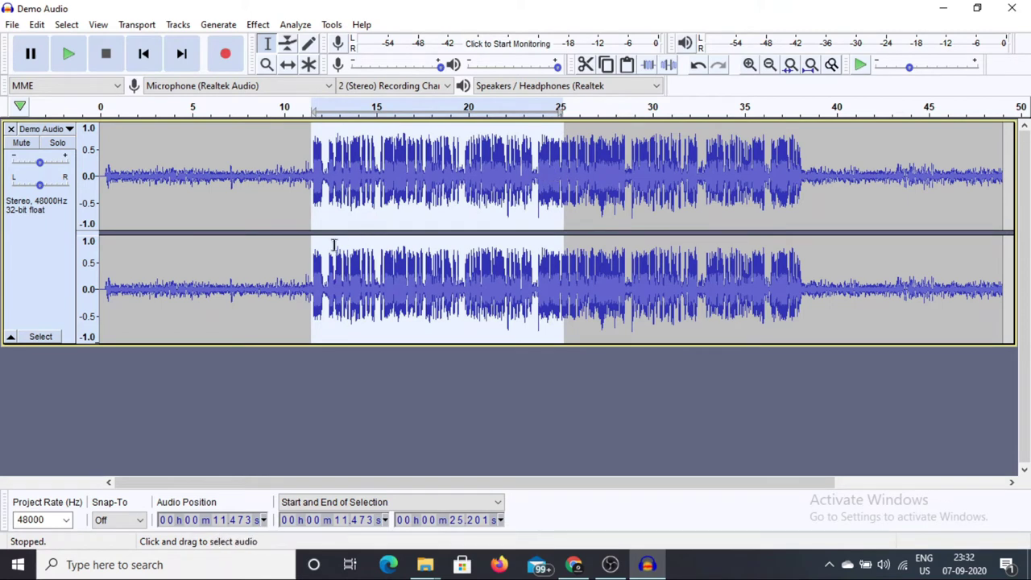
pyautogui.click(279, 383)
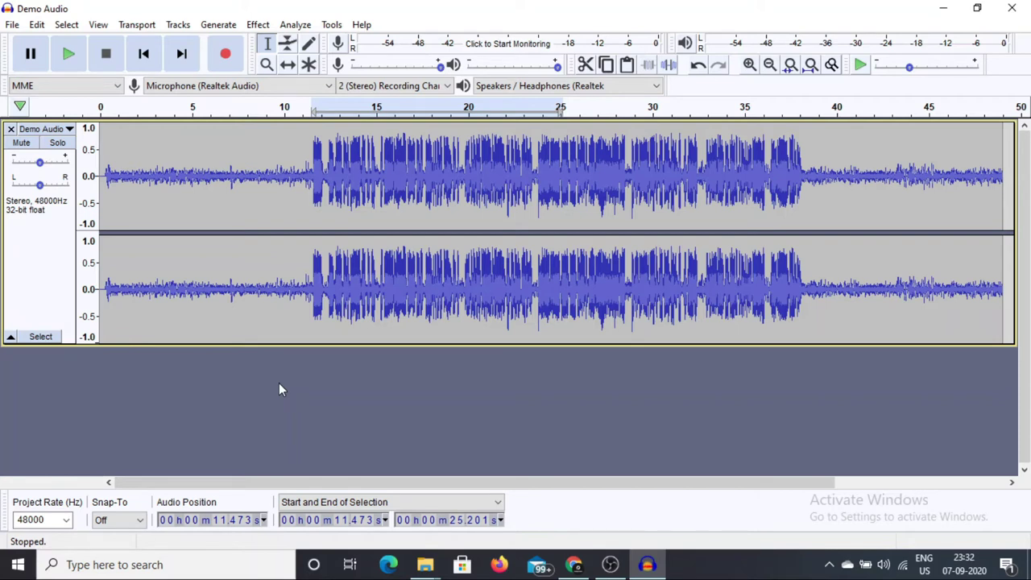
pyautogui.press('p')
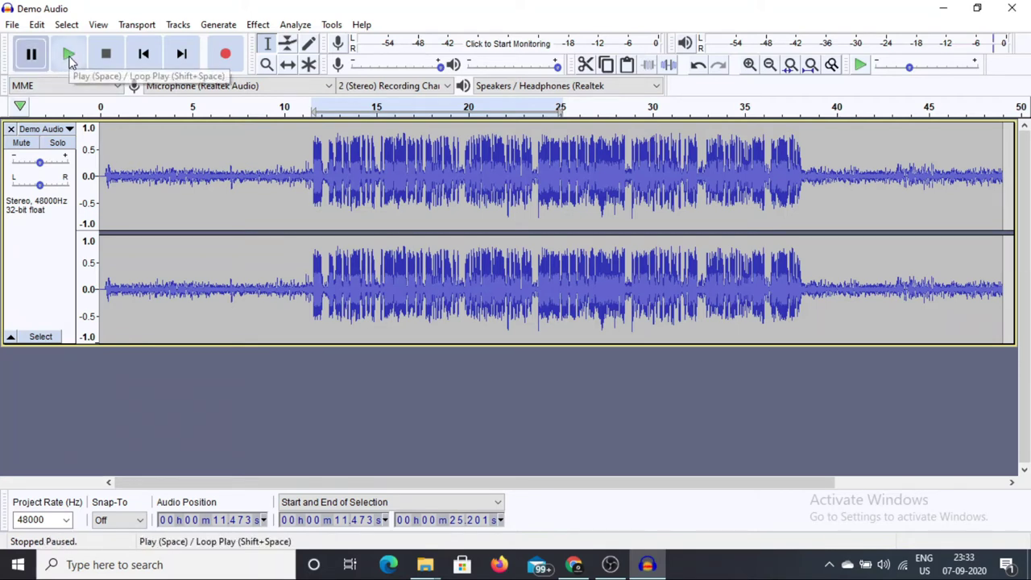
pyautogui.click(103, 111)
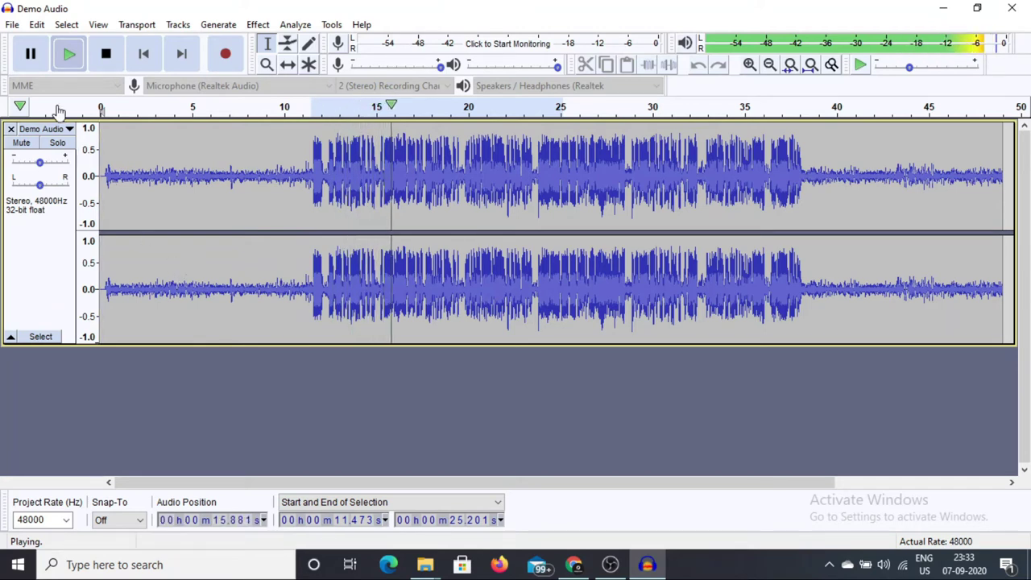
pyautogui.click(33, 58)
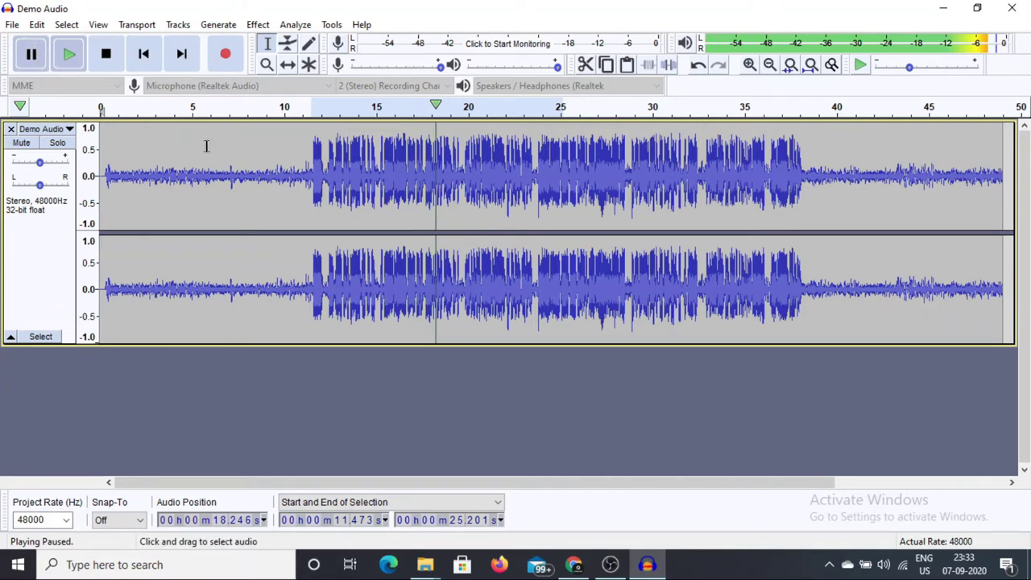
# Step: Select the quiet stretch before the loud section of both channels, from about 0.2 to 10.9 s
pyautogui.moveTo(297, 174); pyautogui.dragTo(187, 174)
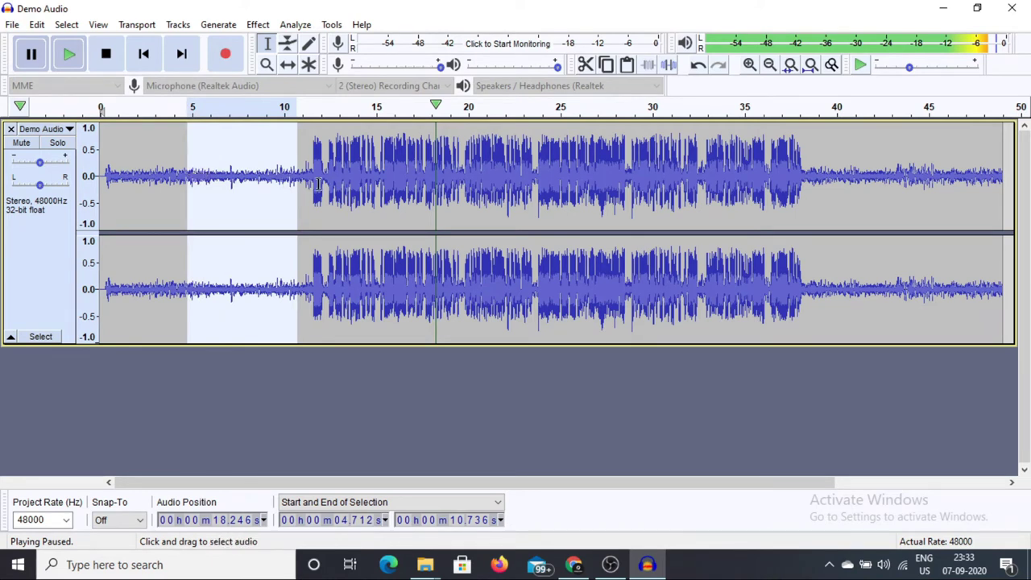
pyautogui.moveTo(311, 181); pyautogui.dragTo(388, 190)
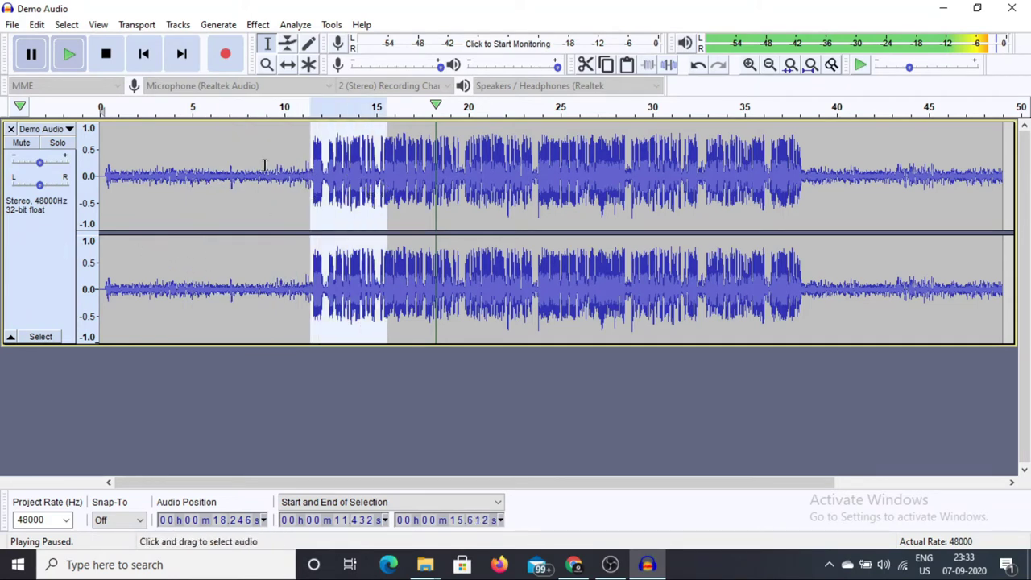
pyautogui.click(300, 182)
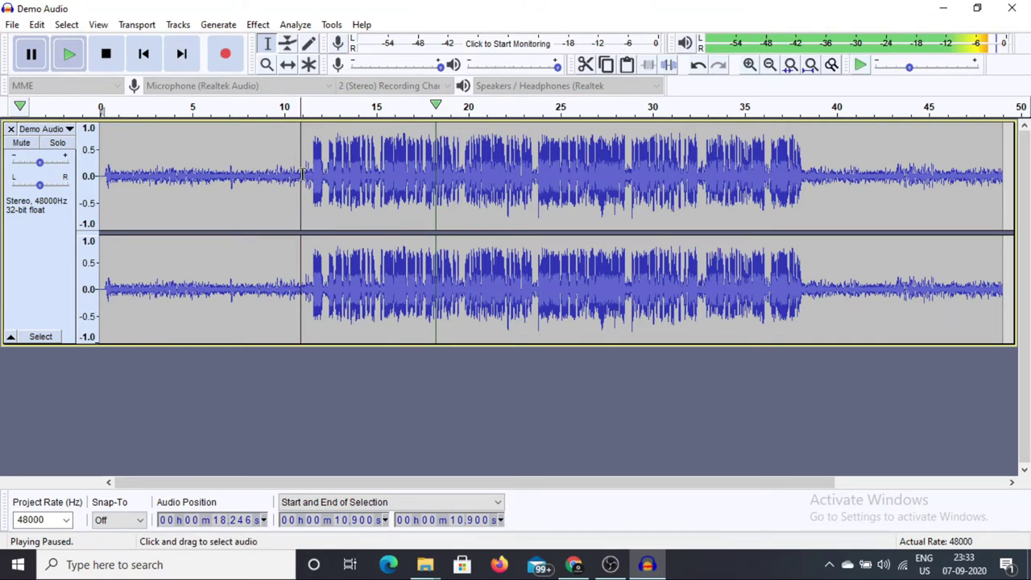
pyautogui.moveTo(302, 175); pyautogui.dragTo(89, 176)
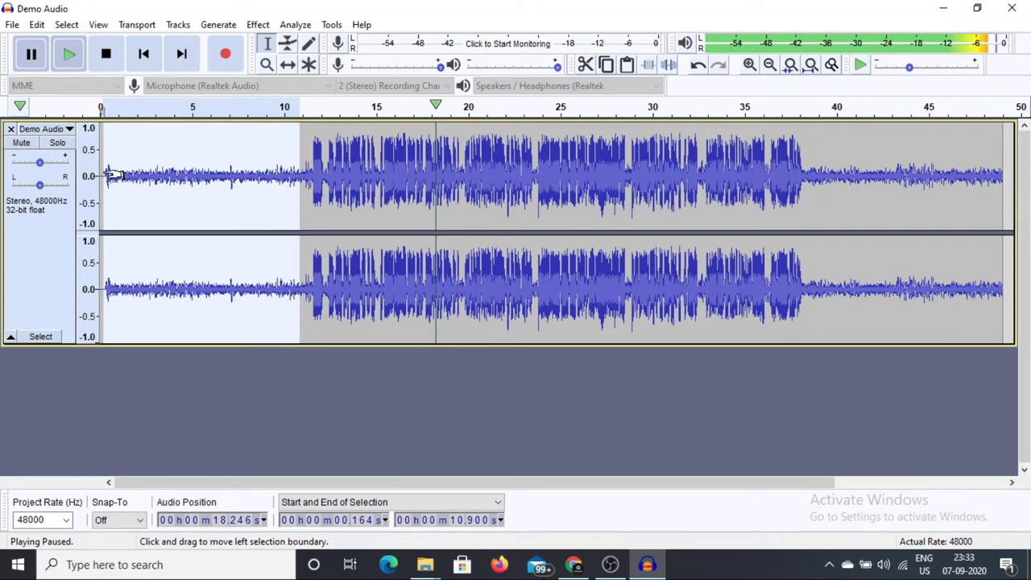
# Step: Capture a noise profile from the selected quiet opening with the Noise Reduction effect
pyautogui.click(258, 25)
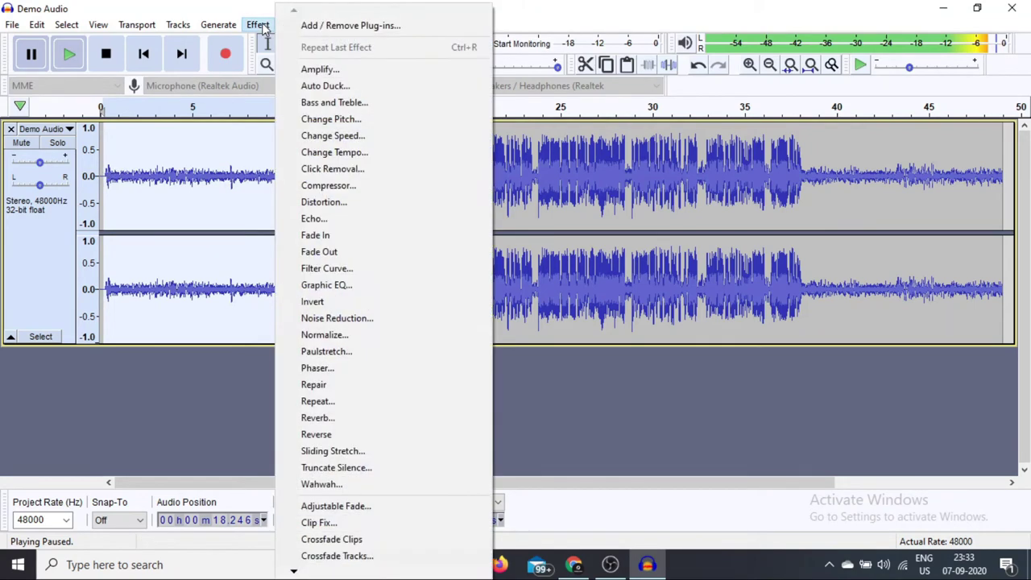
pyautogui.click(359, 319)
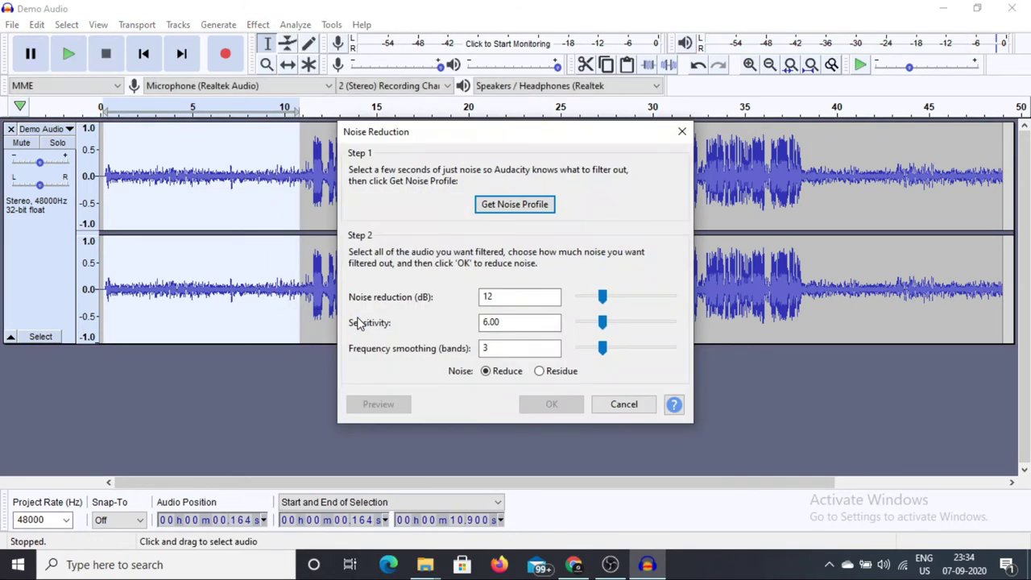
pyautogui.click(529, 207)
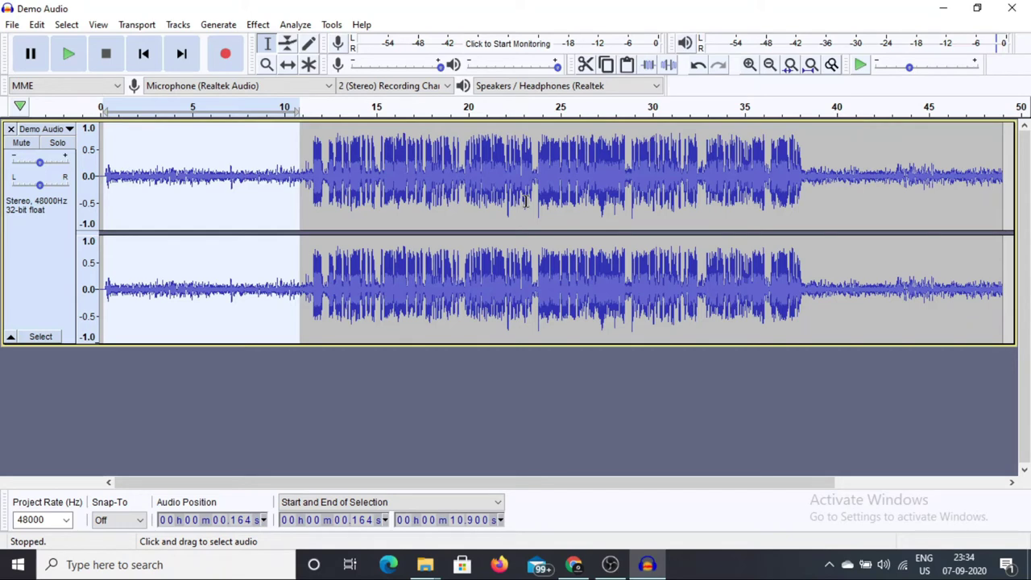
# Step: Apply Noise Reduction to the entire Demo Audio track at 12 dB, sensitivity 6.00 and 3 frequency smoothing bands
pyautogui.click(43, 262)
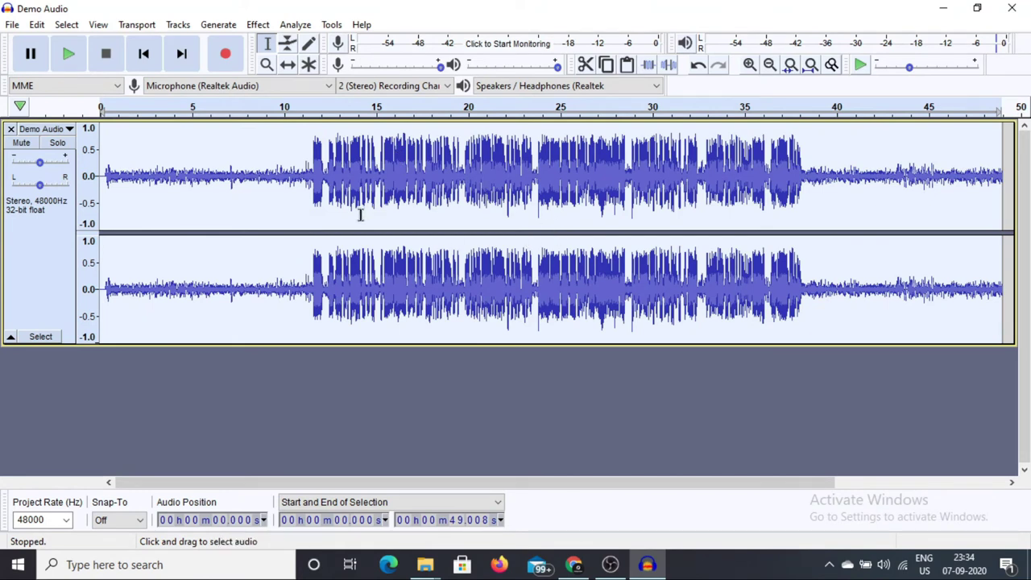
pyautogui.click(258, 25)
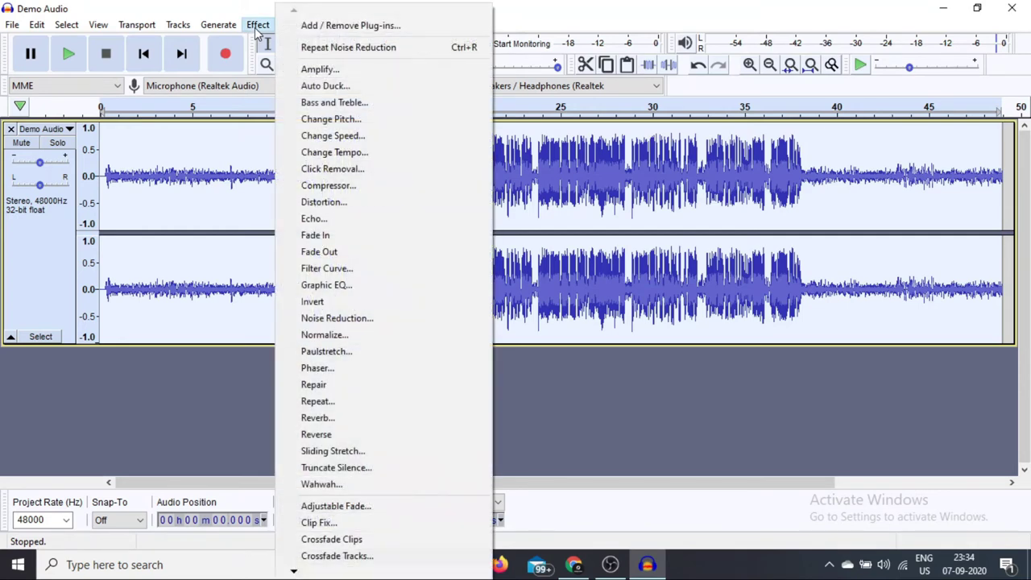
pyautogui.click(373, 318)
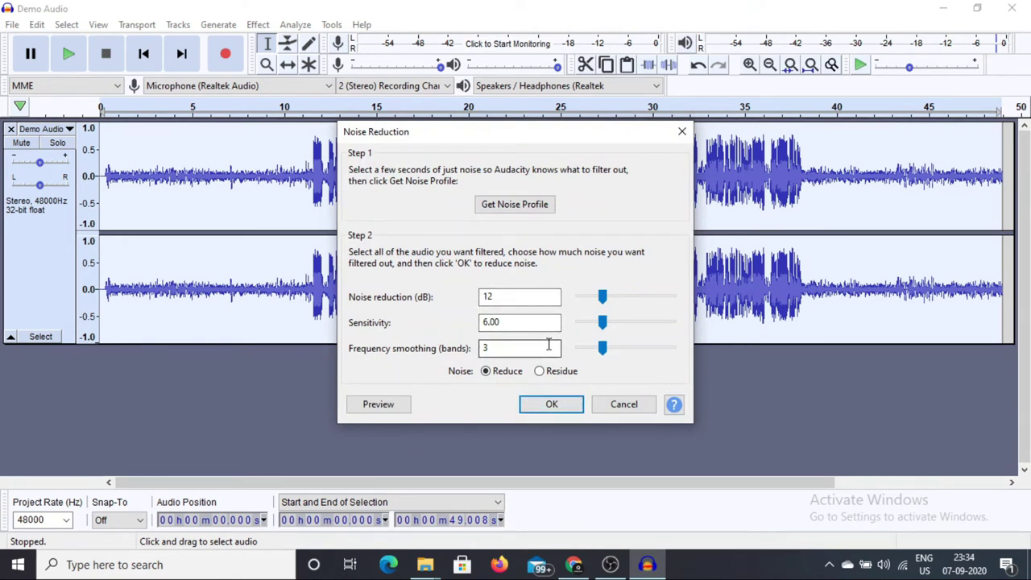
pyautogui.click(553, 406)
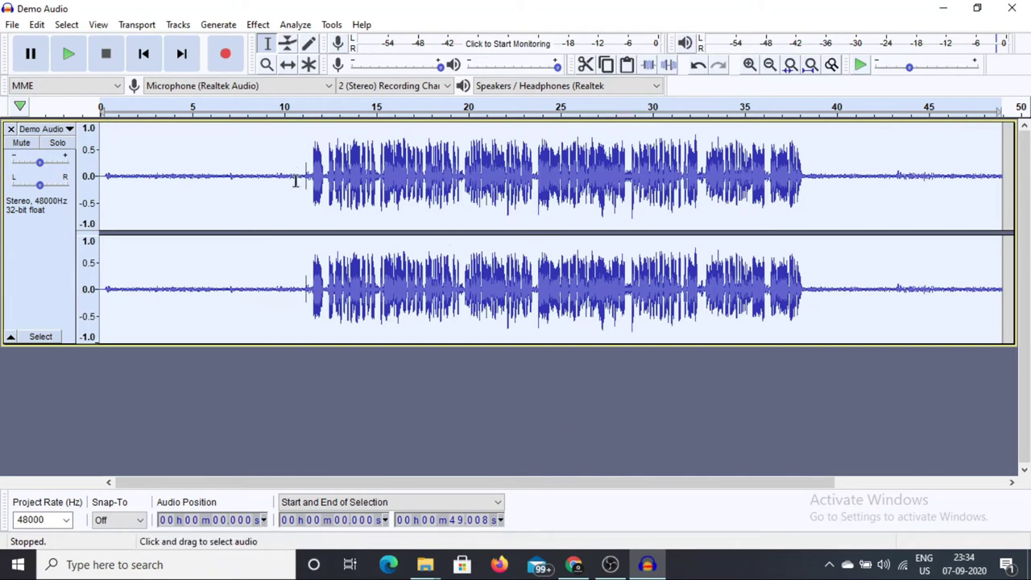
# Step: Select the quiet opening from about 0.3 to 11.2 s and capture a fresh noise profile from it
pyautogui.moveTo(305, 177); pyautogui.dragTo(111, 178)
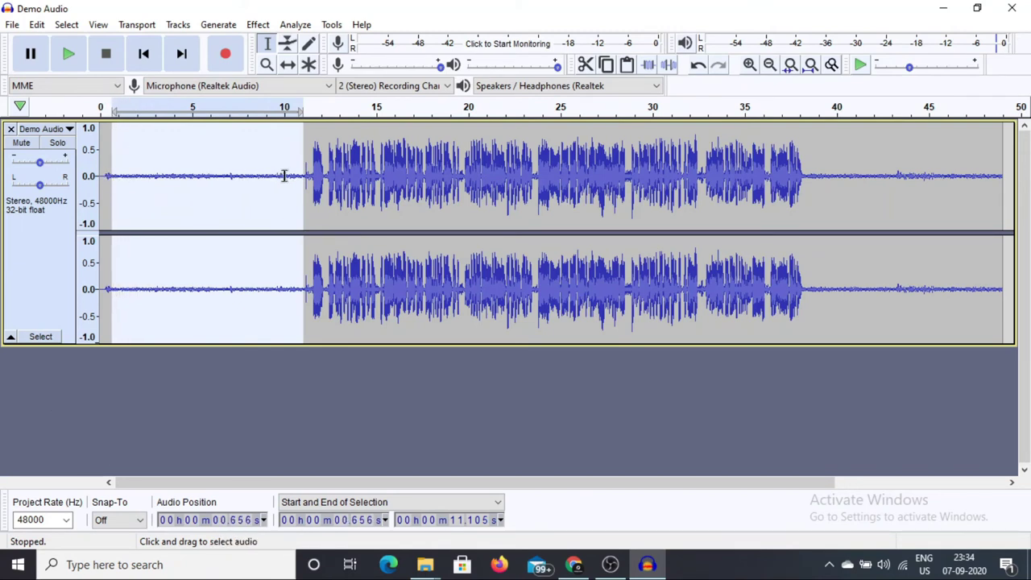
pyautogui.moveTo(307, 177); pyautogui.dragTo(106, 190)
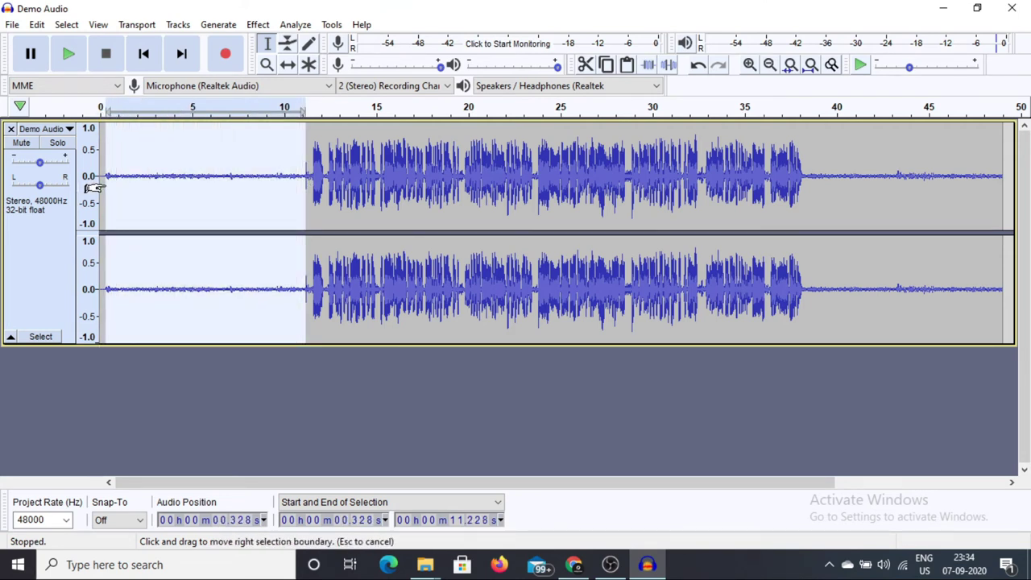
pyautogui.click(258, 25)
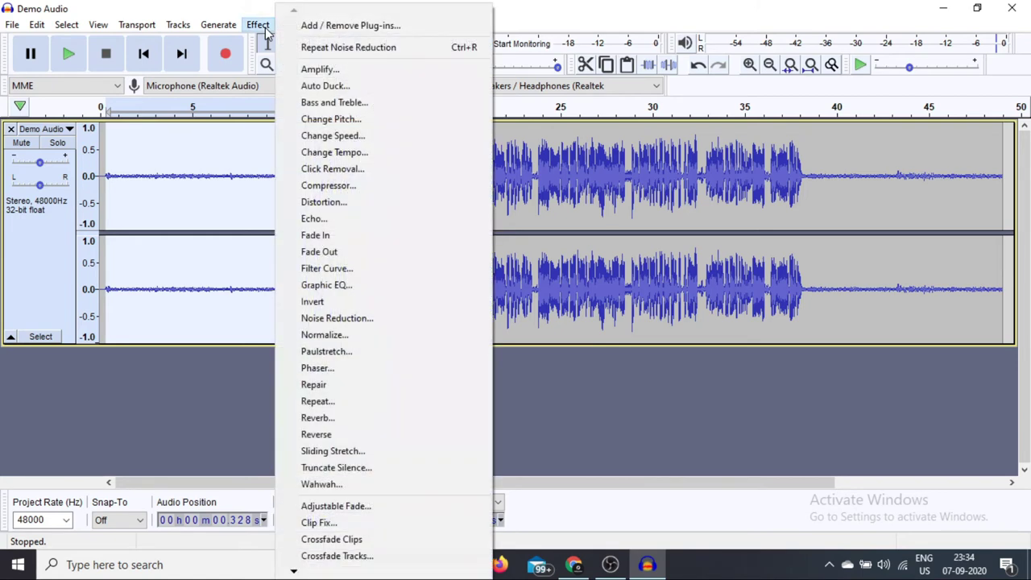
pyautogui.click(336, 318)
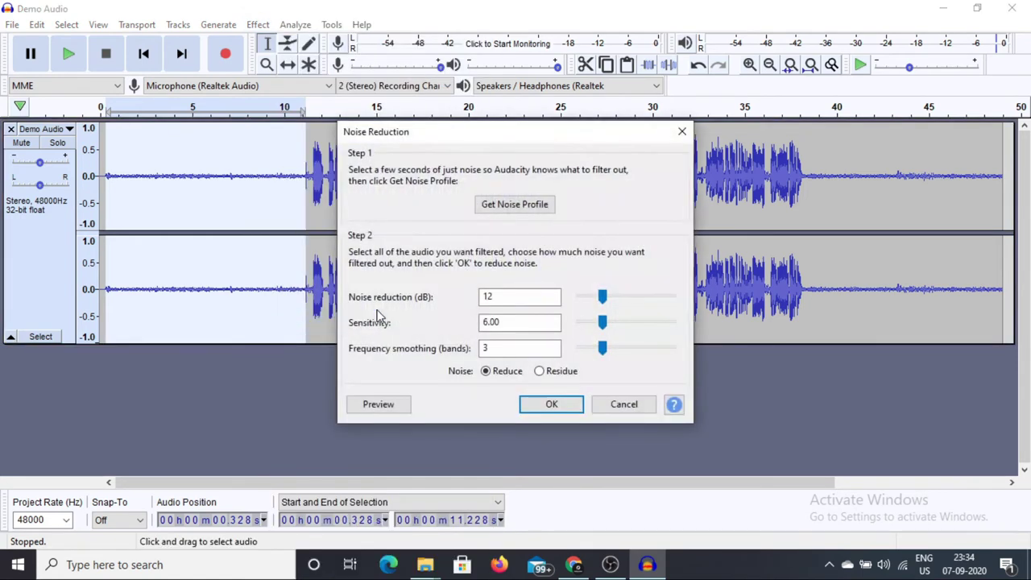
pyautogui.click(513, 205)
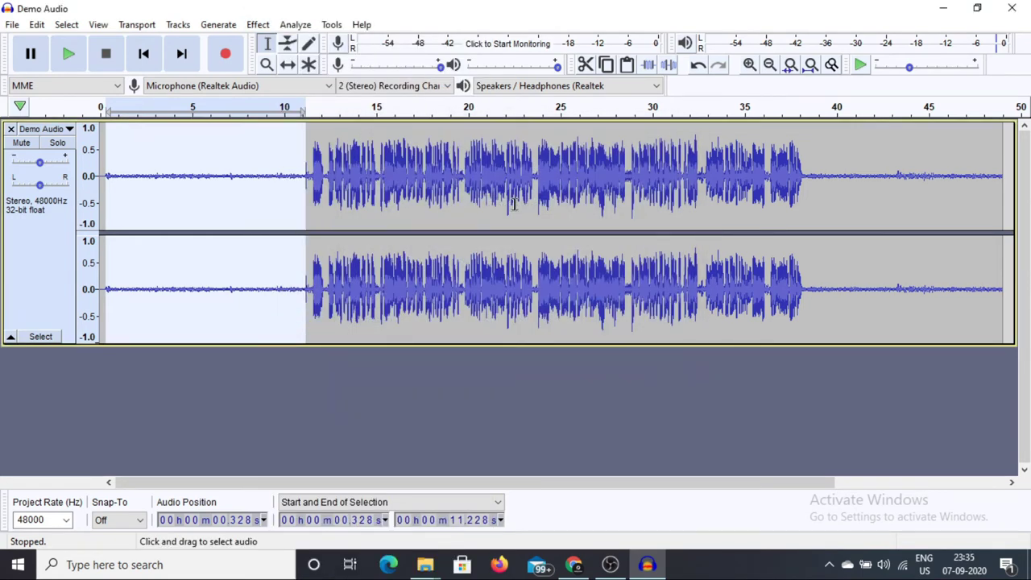
# Step: Apply Noise Reduction at 12 dB to the whole track a second time and play part of the opening to check it
pyautogui.hotkey('ctrl', 'a')
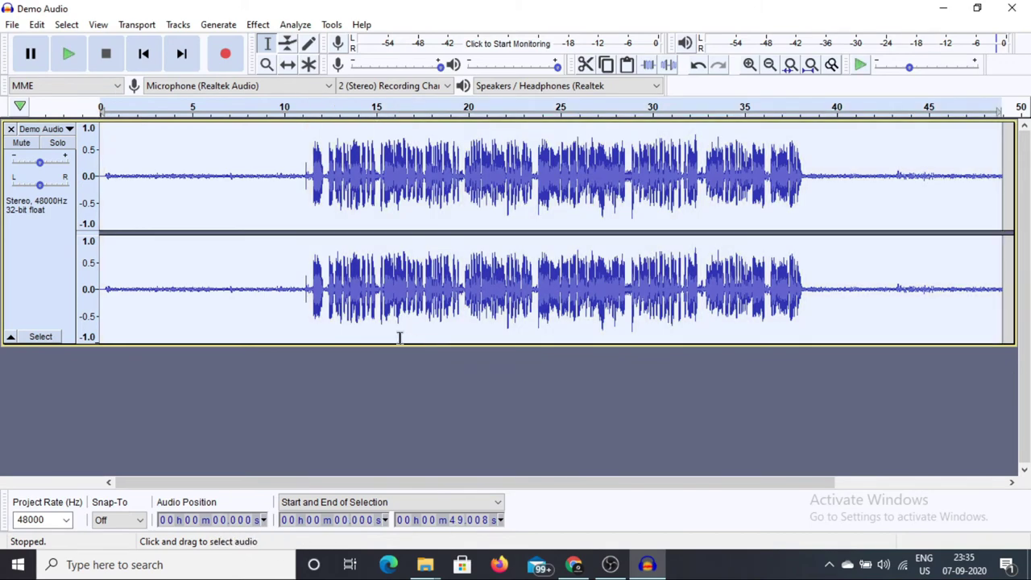
pyautogui.click(258, 24)
pyautogui.click(374, 317)
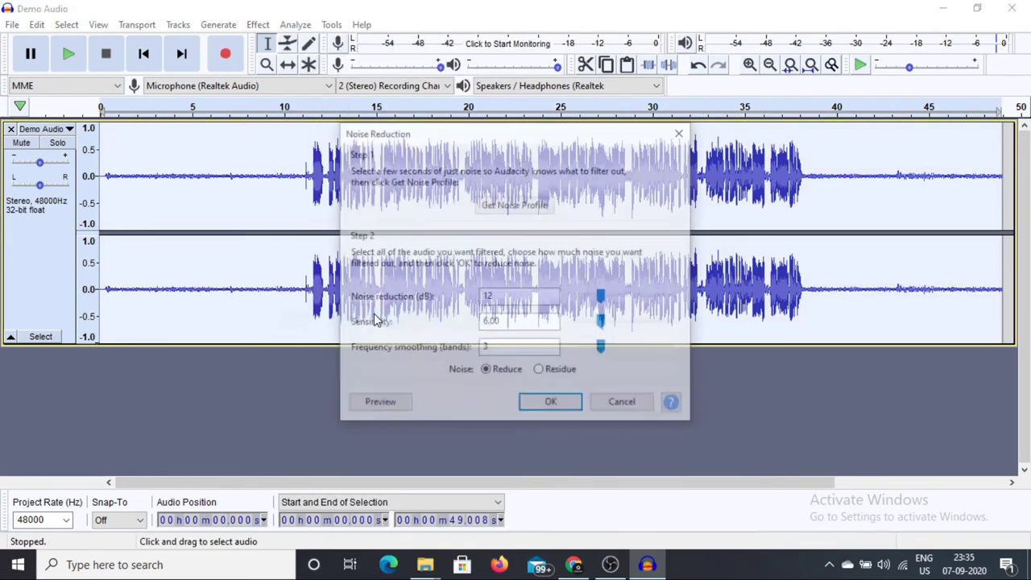
pyautogui.click(546, 405)
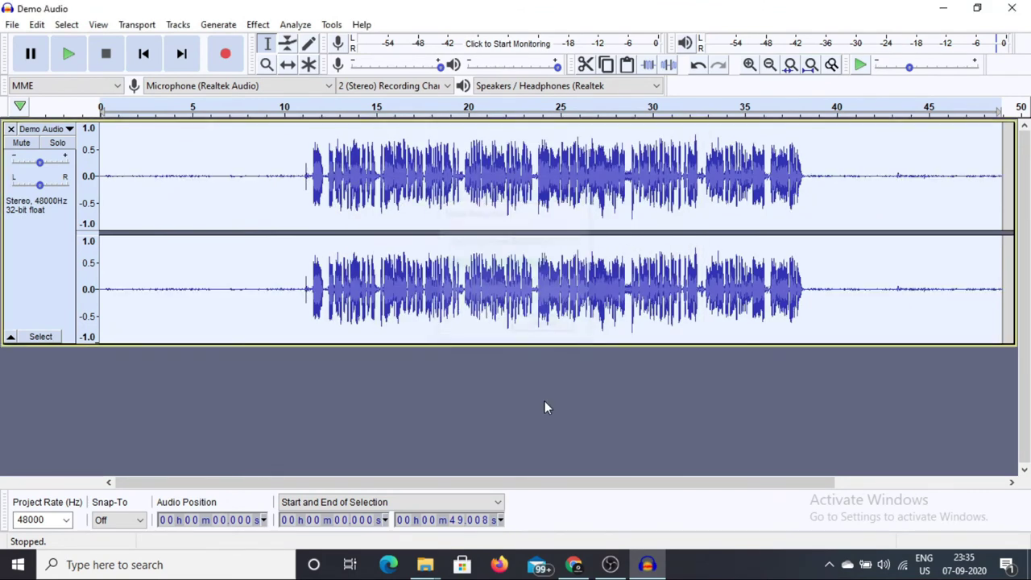
pyautogui.click(68, 54)
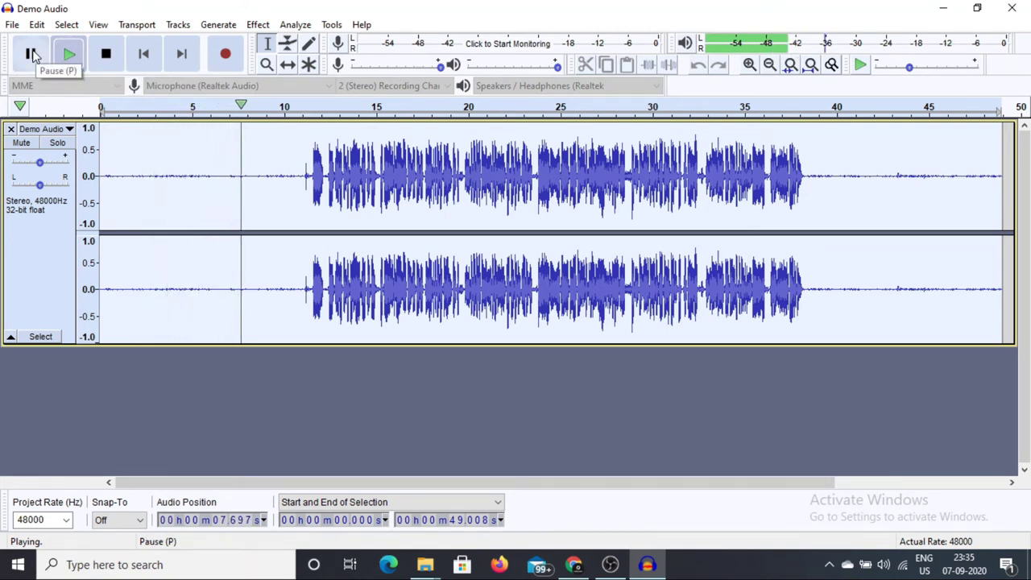
pyautogui.click(32, 53)
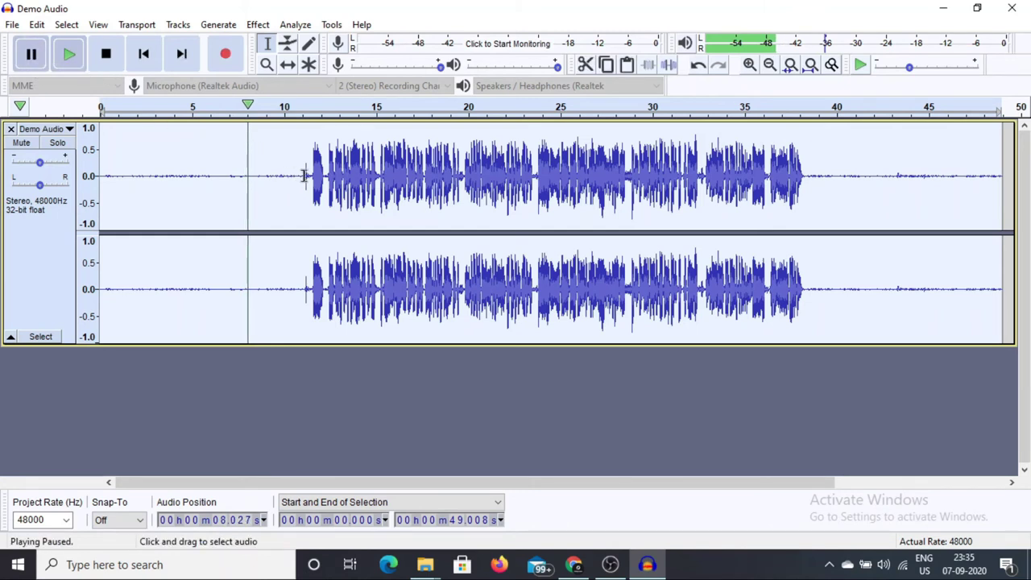
# Step: Select the opening before the speech from about 0.3 to 11.1 s and capture its remaining noise as the profile
pyautogui.moveTo(304, 175); pyautogui.dragTo(105, 179)
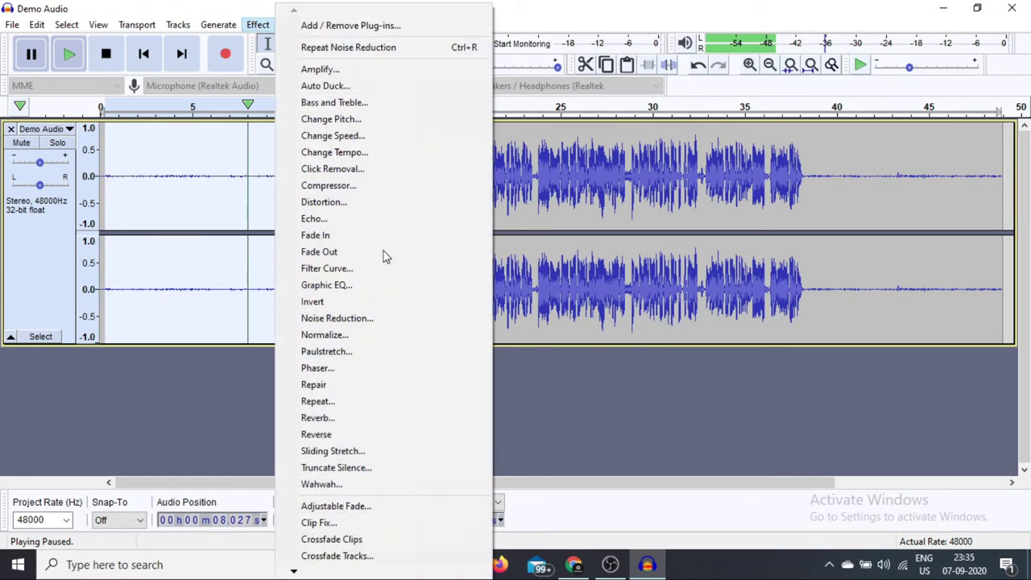
pyautogui.click(369, 322)
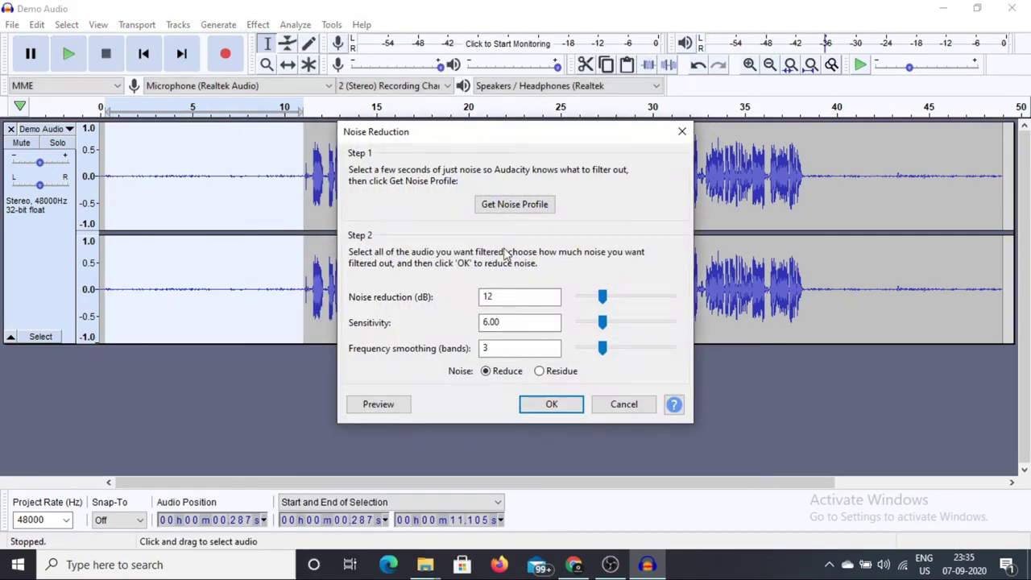
pyautogui.click(487, 208)
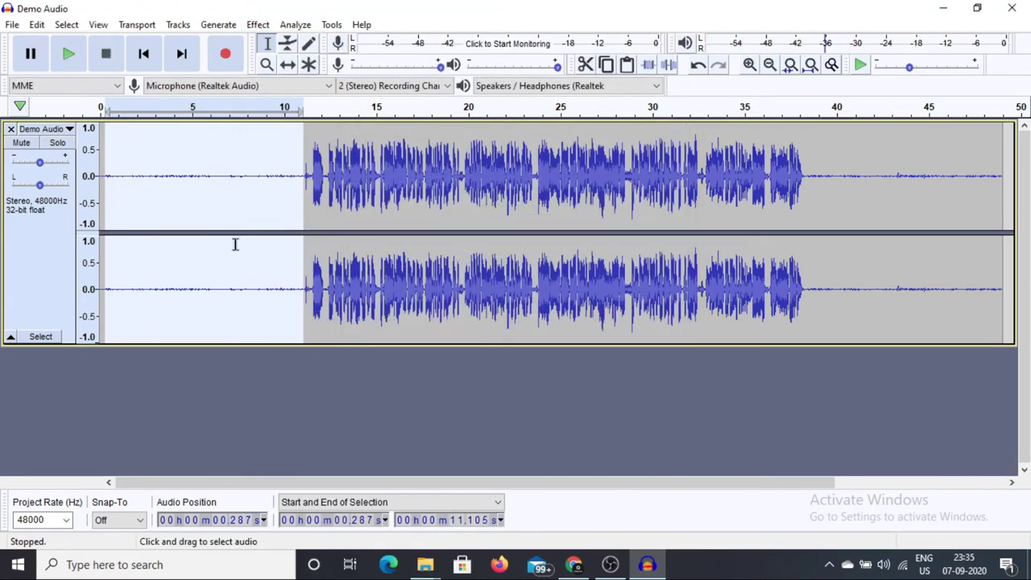
# Step: Run a third Noise Reduction pass over the full track with 12 dB reduction and sensitivity 6.00
pyautogui.click(40, 271)
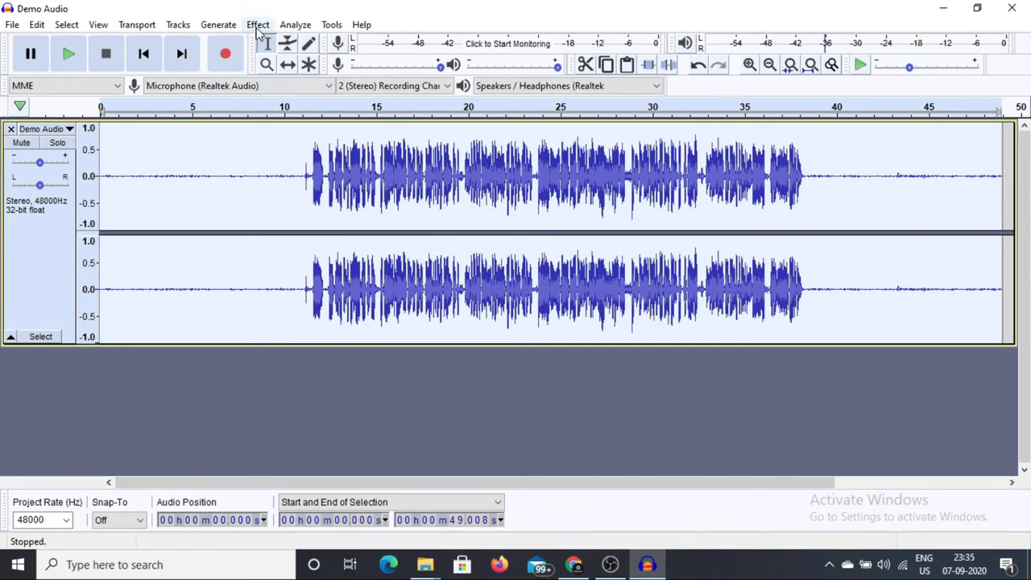
pyautogui.click(257, 27)
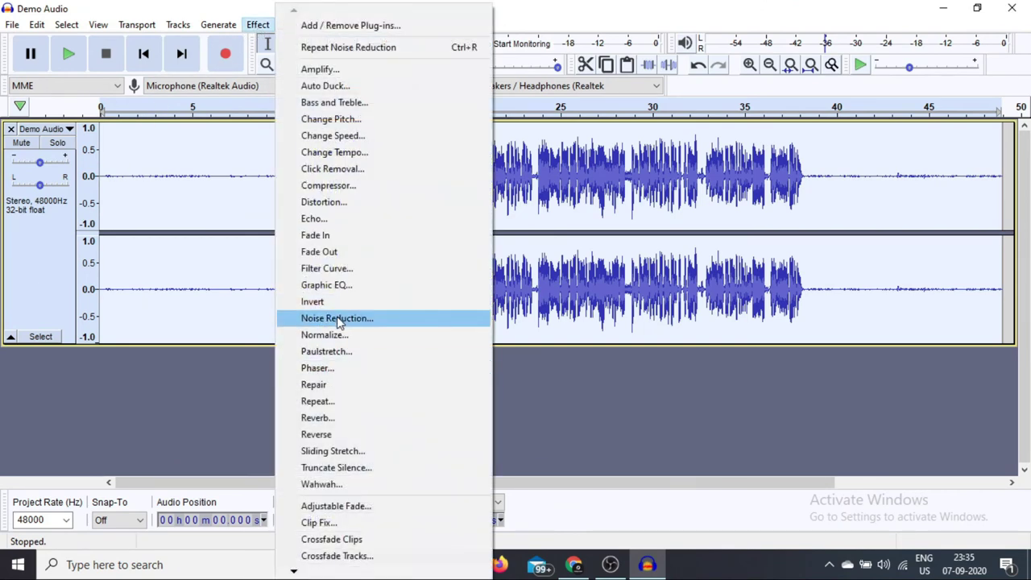
pyautogui.click(335, 318)
pyautogui.click(552, 405)
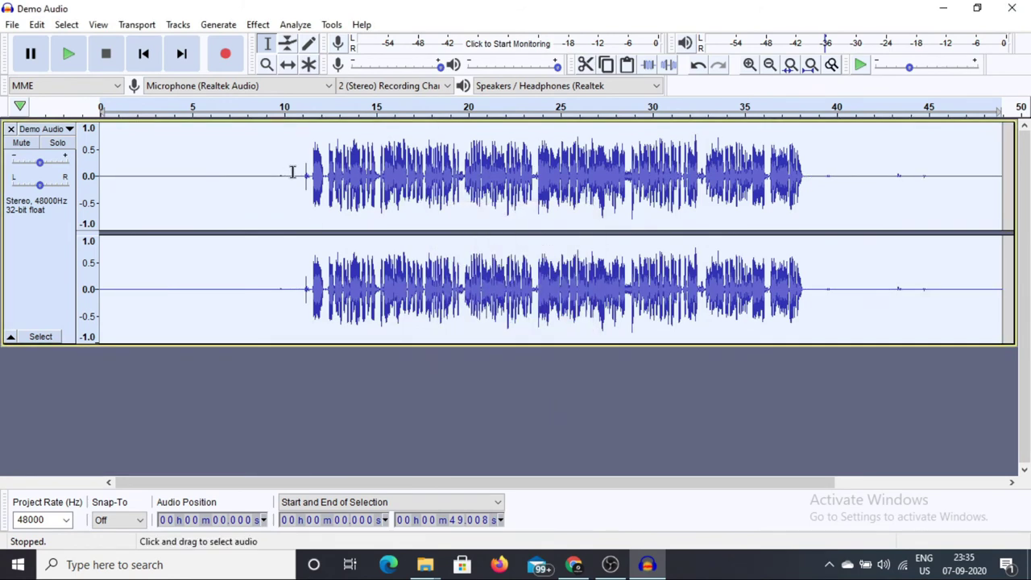
# Step: Highlight the cleaned opening from about 0.6 to 10.7 s, clear the track selection and play from about 3.7 s into the loud section, pausing partway
pyautogui.moveTo(296, 171); pyautogui.dragTo(108, 172)
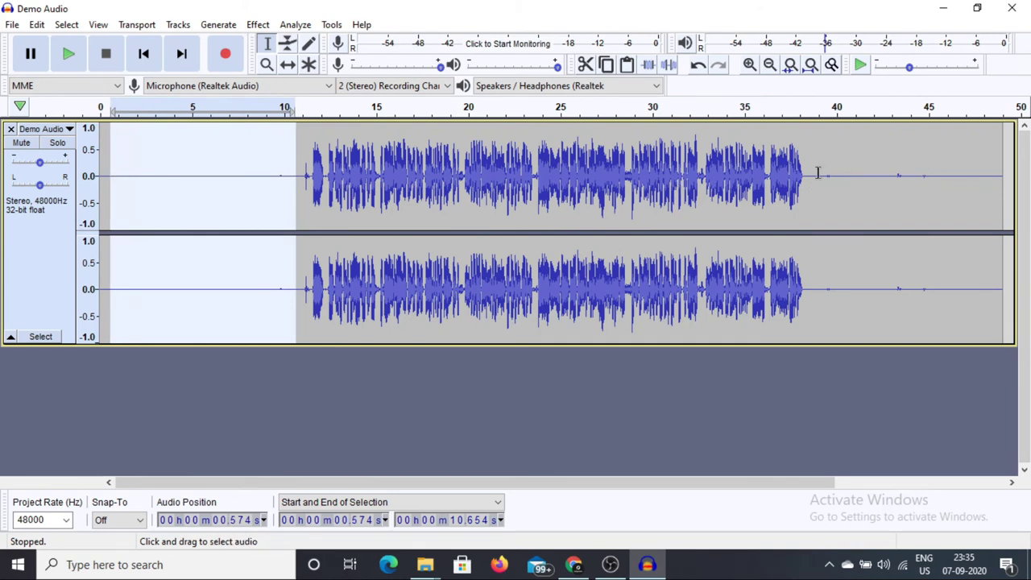
pyautogui.click(261, 364)
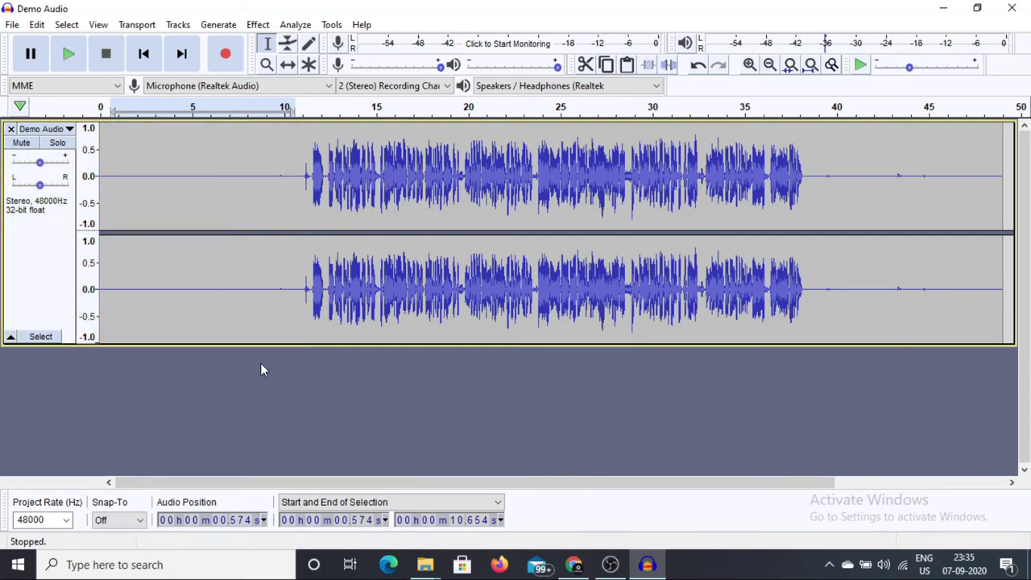
pyautogui.click(169, 111)
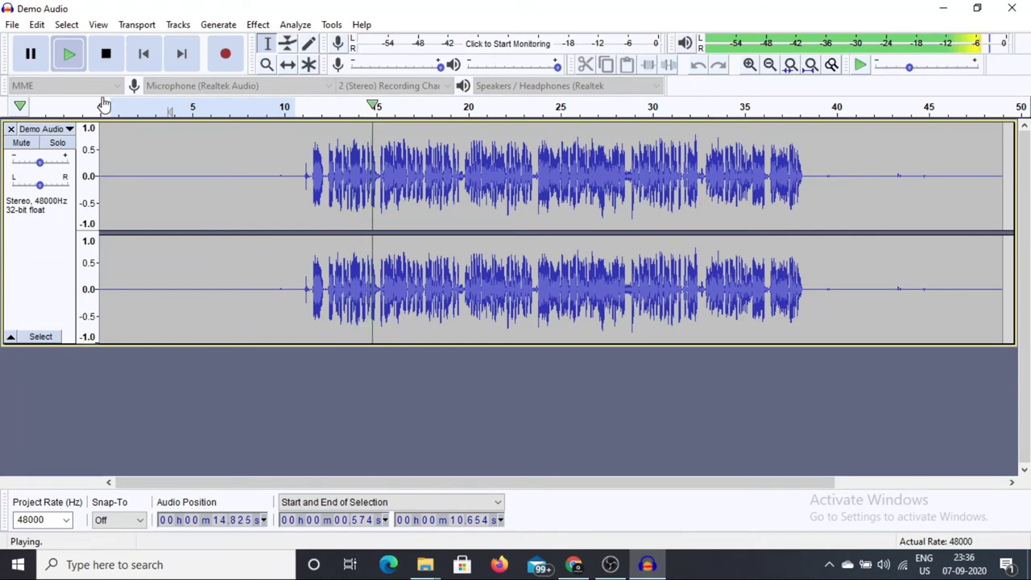
pyautogui.click(32, 56)
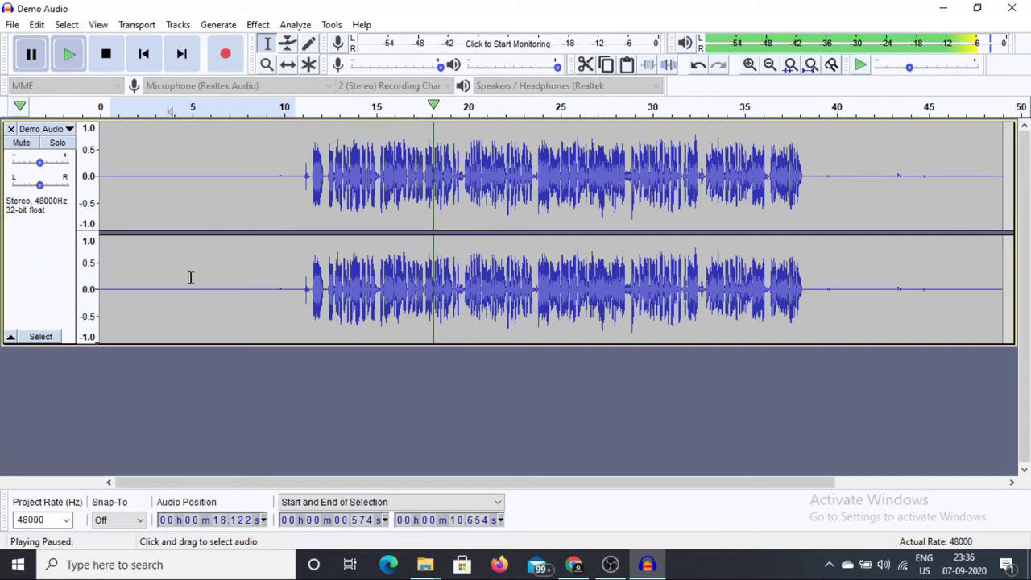
# Step: Export the track as an MP3 named Demo Audio Filter to the desktop, leaving the metadata tags empty
pyautogui.click(12, 25)
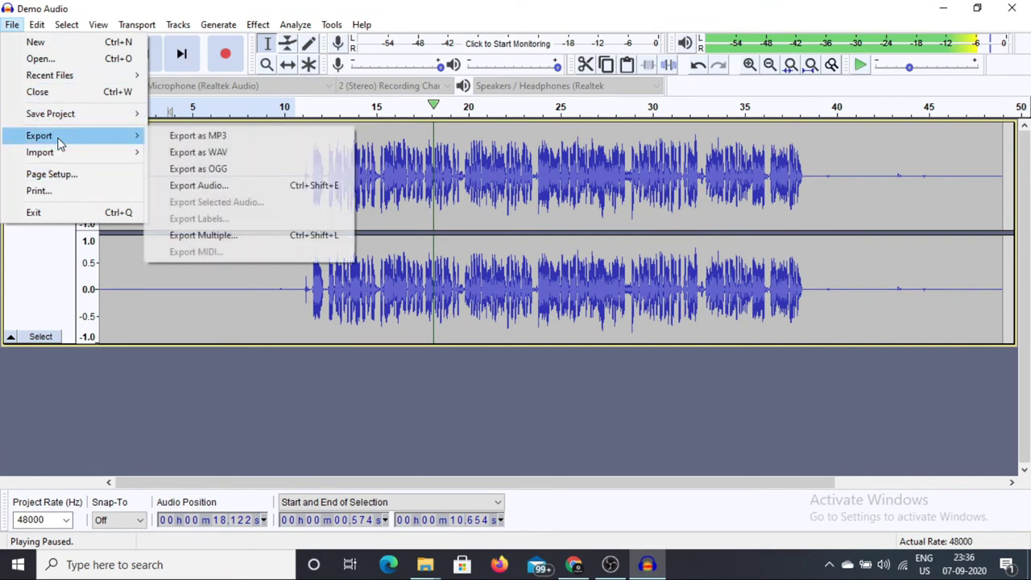
pyautogui.moveTo(59, 141)
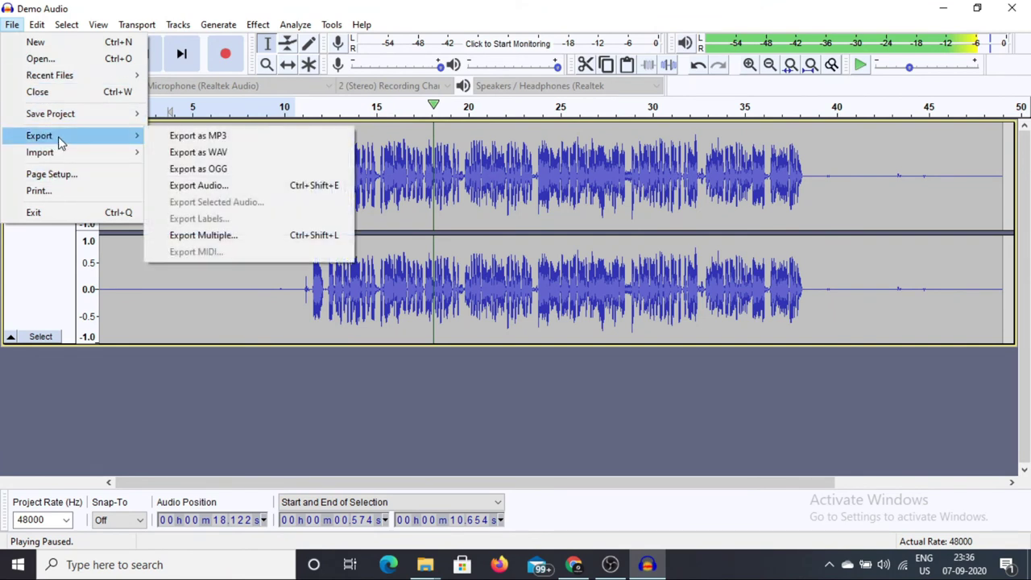
pyautogui.click(211, 137)
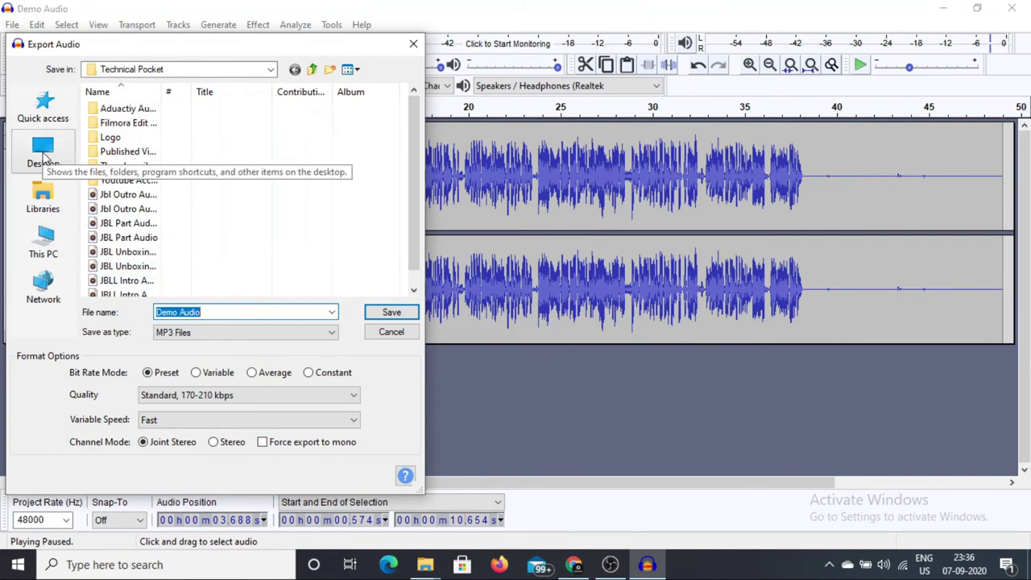
pyautogui.click(45, 158)
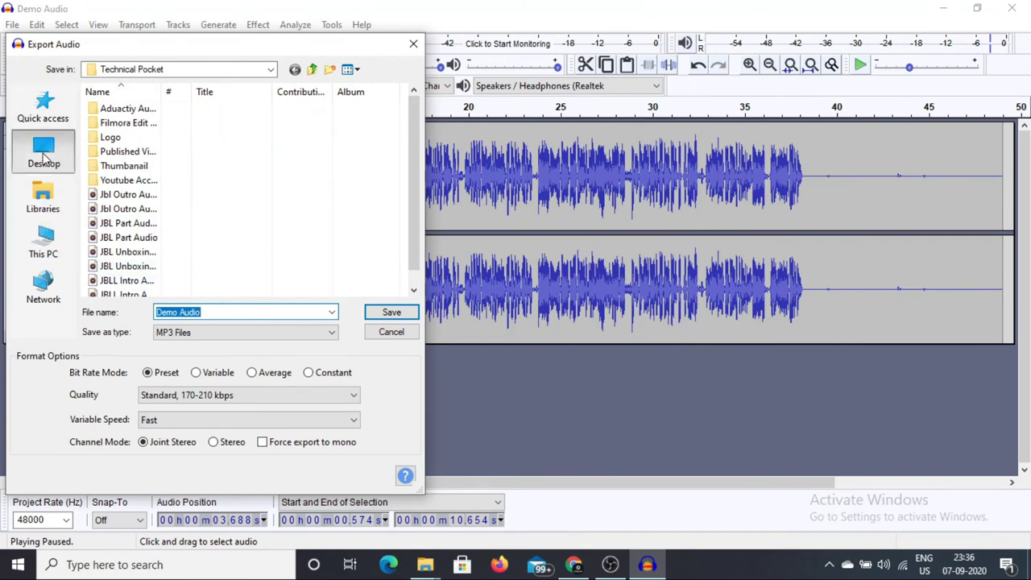
pyautogui.click(212, 311)
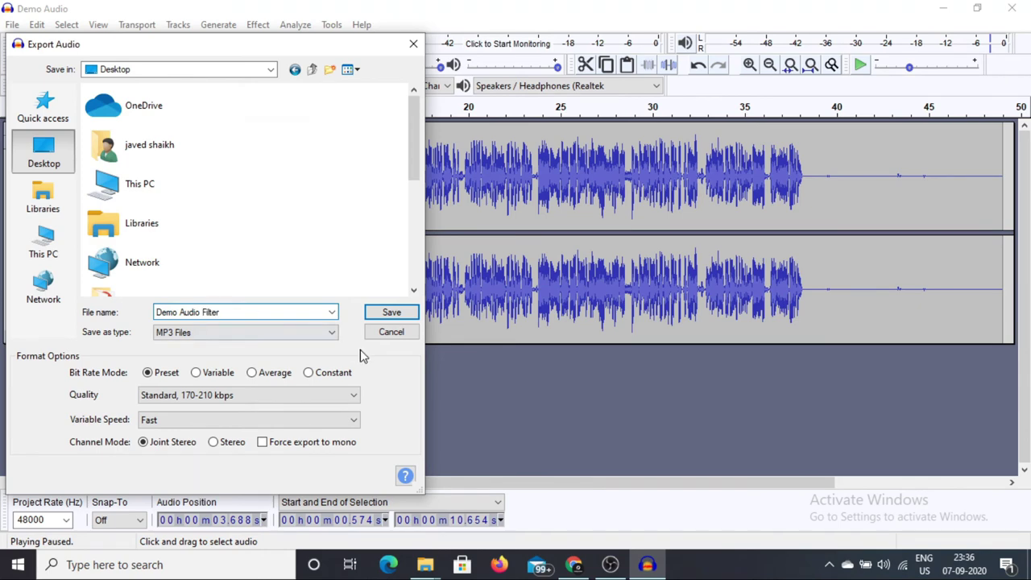
pyautogui.click(395, 313)
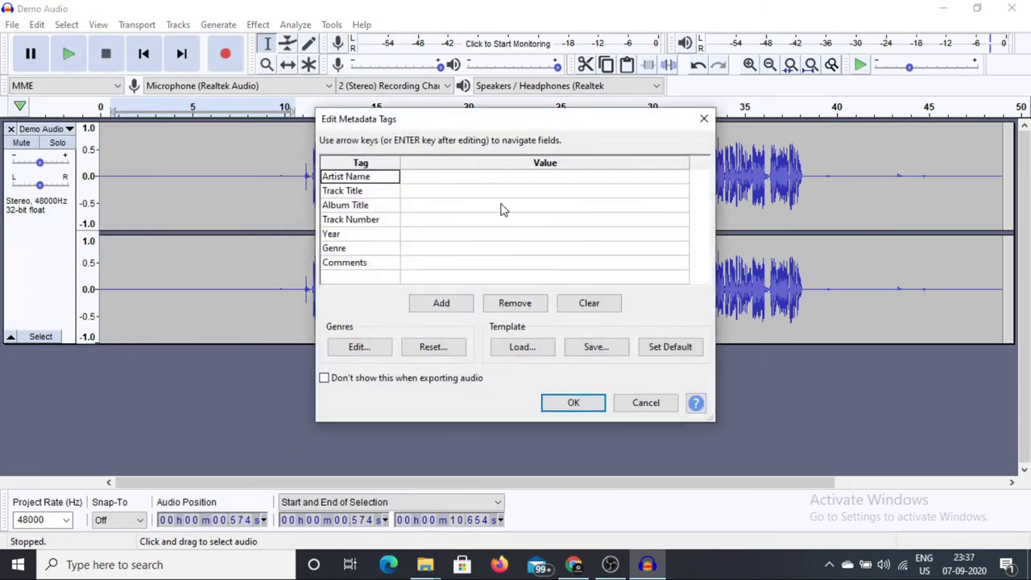
pyautogui.click(572, 403)
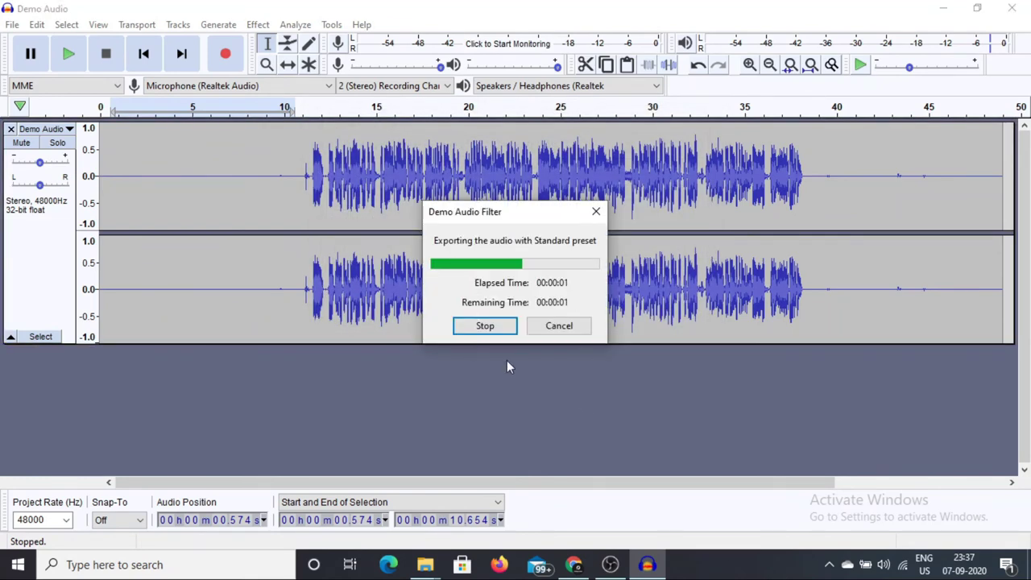
# Step: Minimize Audacity to show the desktop, refresh it and move the Demo Audio Filter file to the middle of the desktop
pyautogui.click(946, 7)
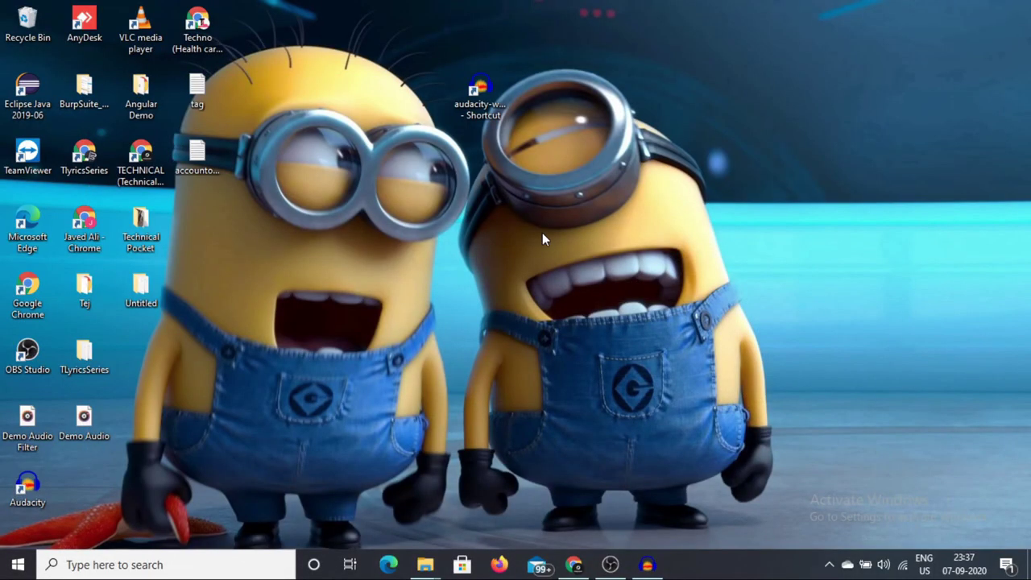
pyautogui.rightClick(542, 232)
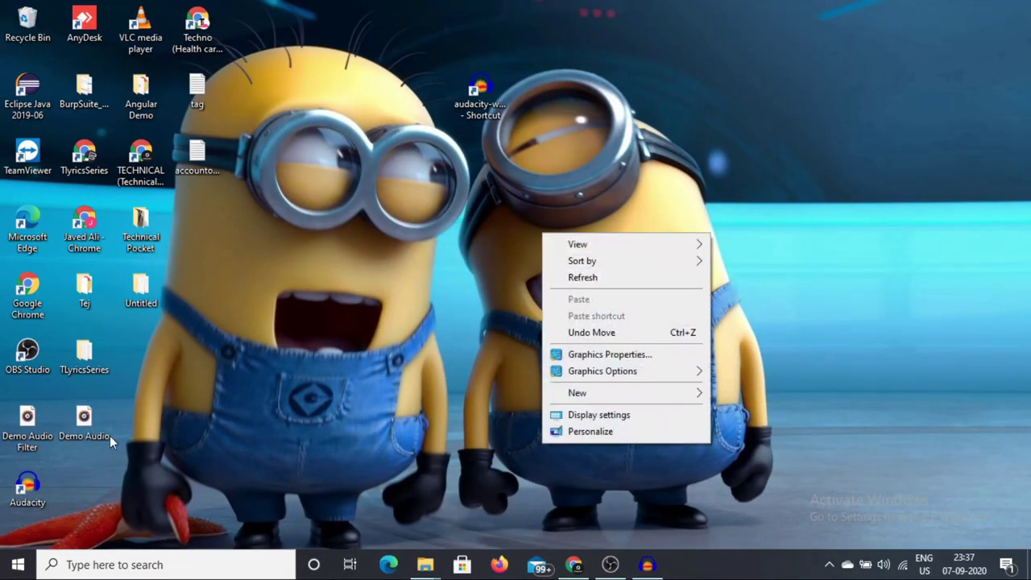
pyautogui.click(598, 278)
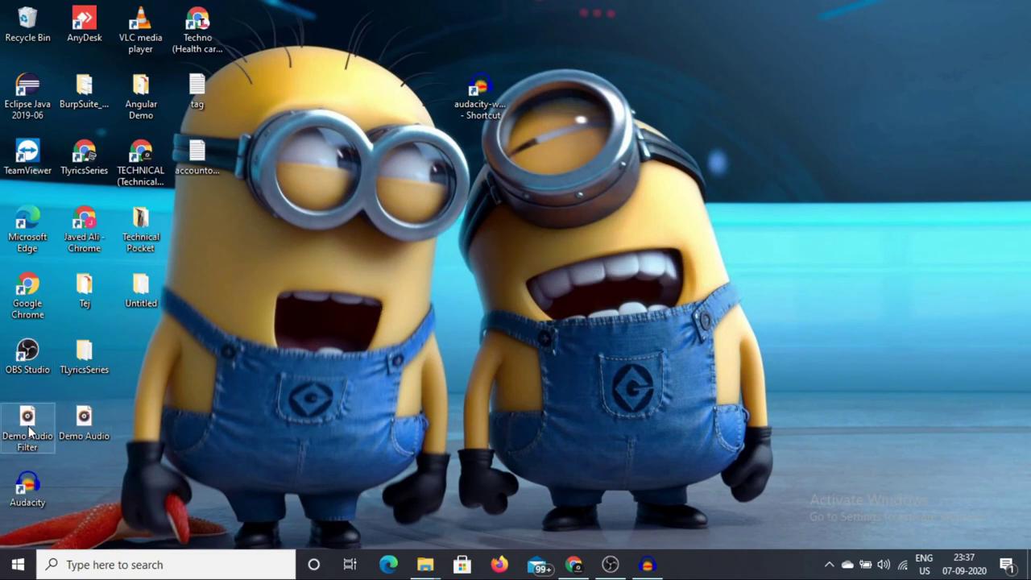
pyautogui.moveTo(29, 415); pyautogui.dragTo(546, 232)
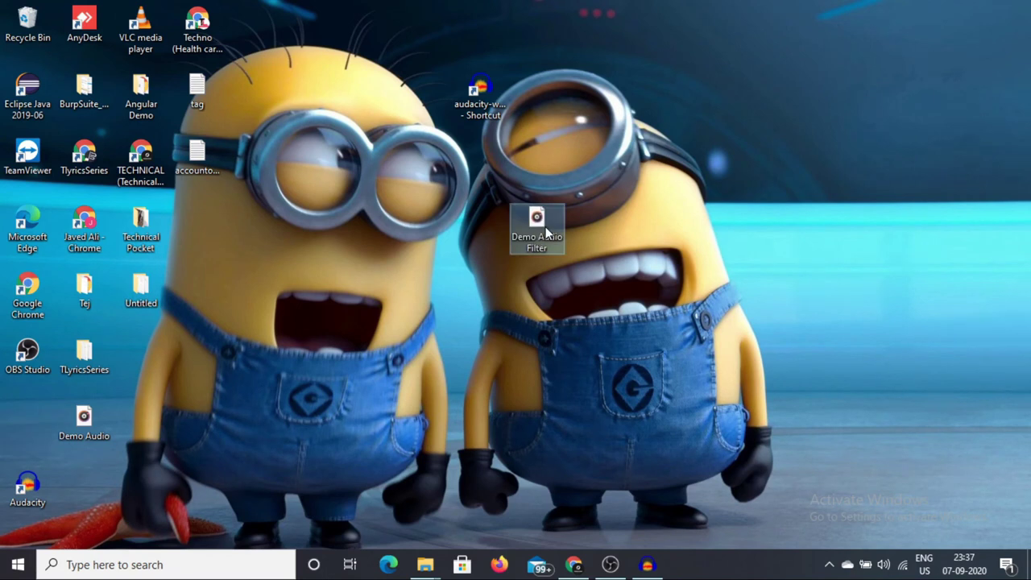